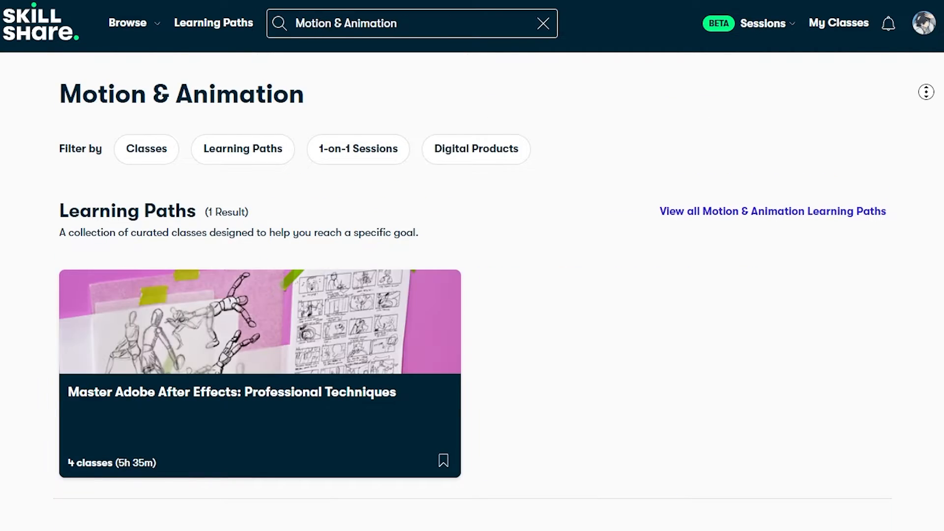
Scroll through the Motion & Animation search results down to the 1-on-1 sessions and select the 3D and Animation session.
{"action": "scroll", "coordinate": [935, 138], "scroll_direction": "down", "scroll_amount": 5}
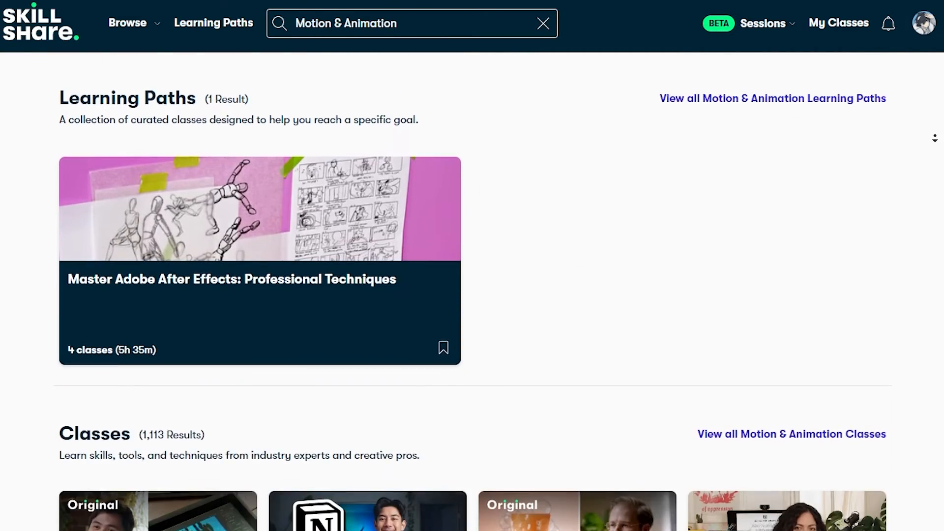
{"action": "scroll", "coordinate": [935, 138], "scroll_direction": "down", "scroll_amount": 10}
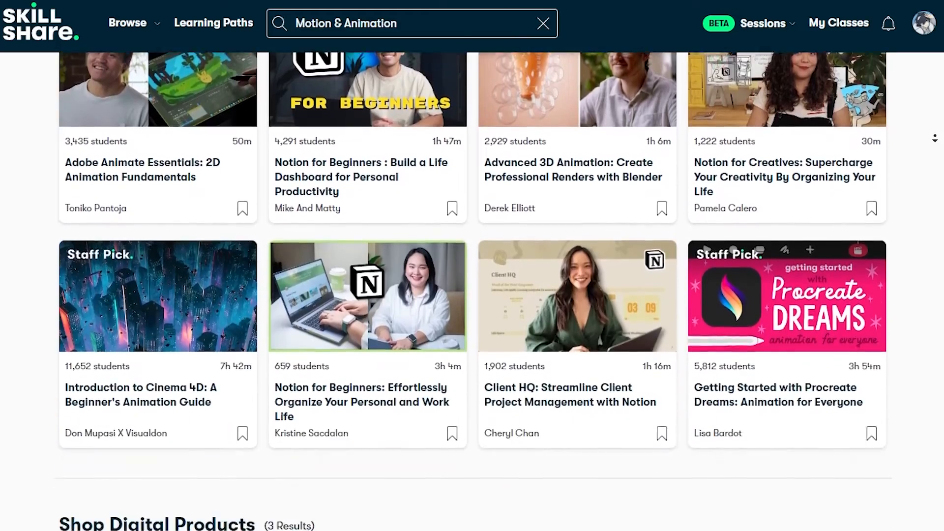
{"action": "scroll", "coordinate": [935, 138], "scroll_direction": "down", "scroll_amount": 10}
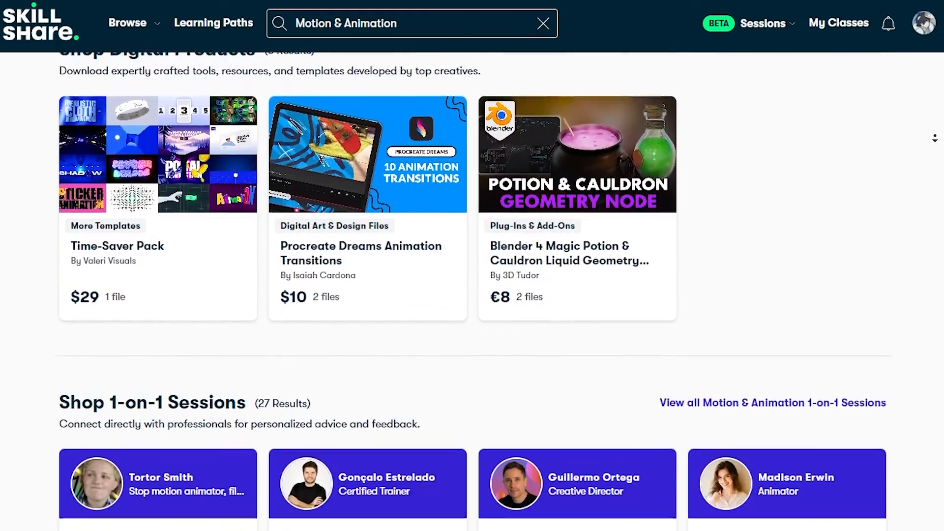
{"action": "scroll", "coordinate": [936, 130], "scroll_direction": "down", "scroll_amount": 3}
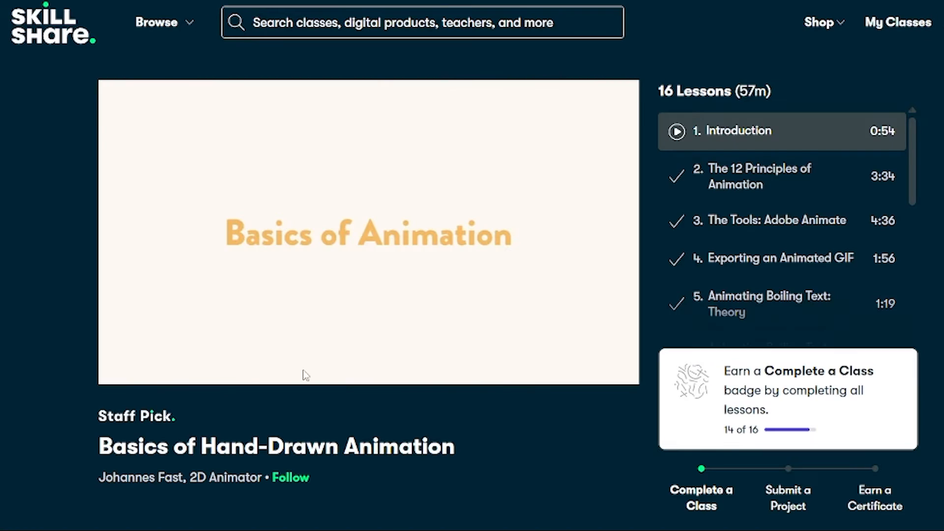
{"action": "left_click", "coordinate": [305, 375]}
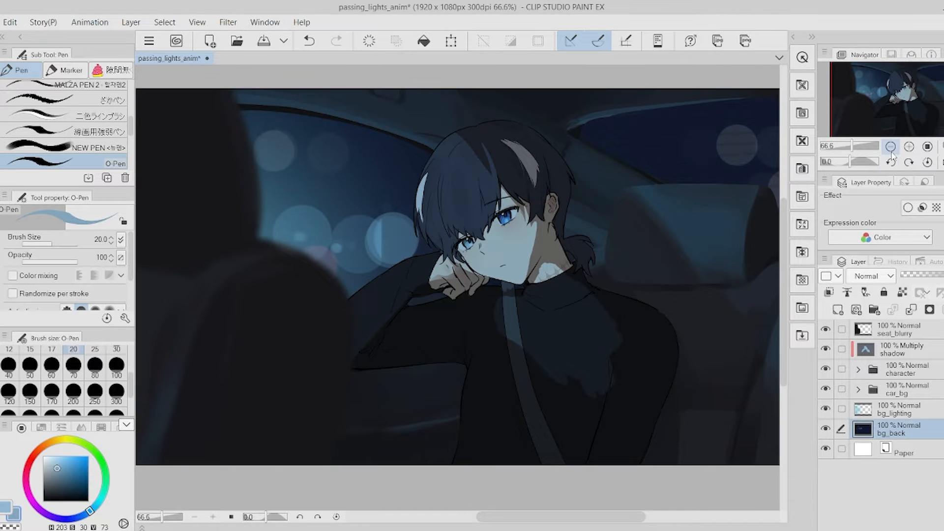
Turn off clipping on the shadow layer and set its blending mode to Normal.
{"action": "left_click", "coordinate": [891, 147]}
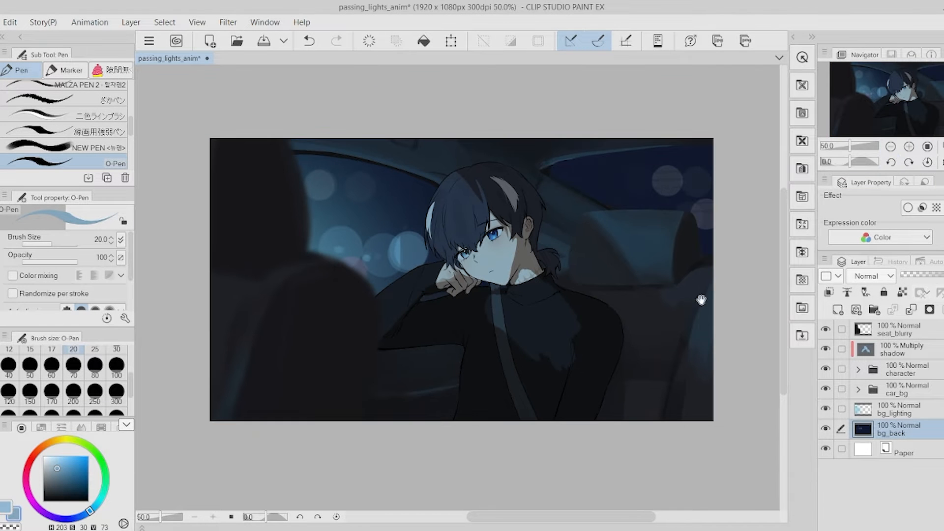
{"action": "left_click_drag", "start_coordinate": [700, 298], "coordinate": [708, 316]}
{"action": "key", "text": "Tab"}
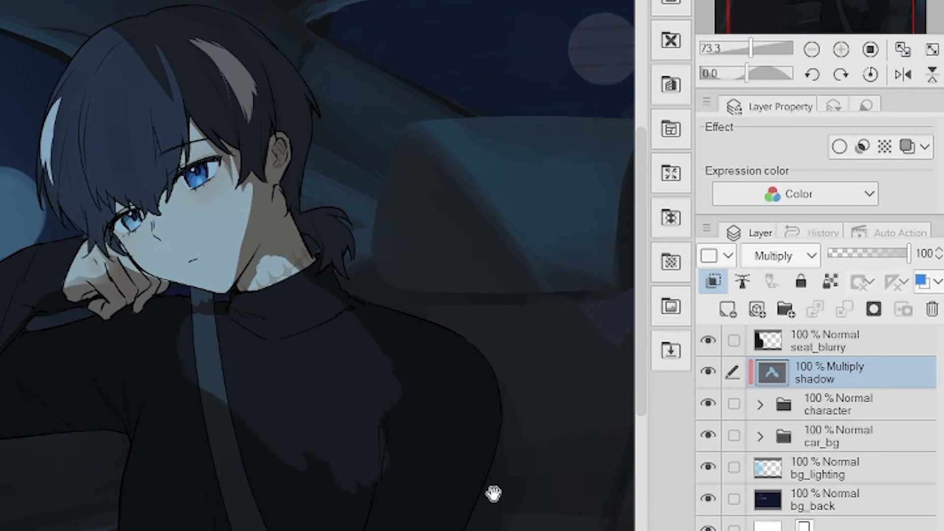
{"action": "left_click_drag", "start_coordinate": [519, 489], "coordinate": [503, 443]}
{"action": "left_click", "coordinate": [714, 288]}
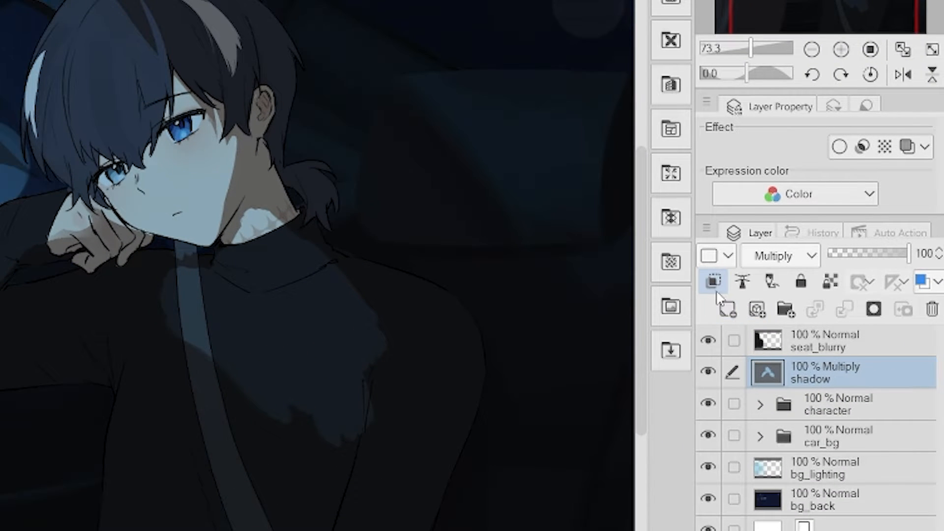
{"action": "left_click", "coordinate": [782, 256]}
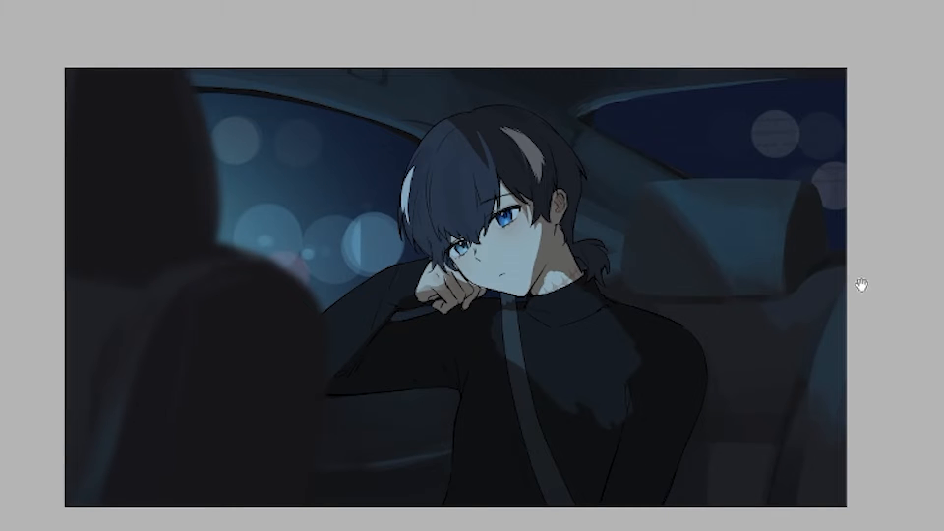
{"action": "left_click_drag", "start_coordinate": [862, 285], "coordinate": [889, 311]}
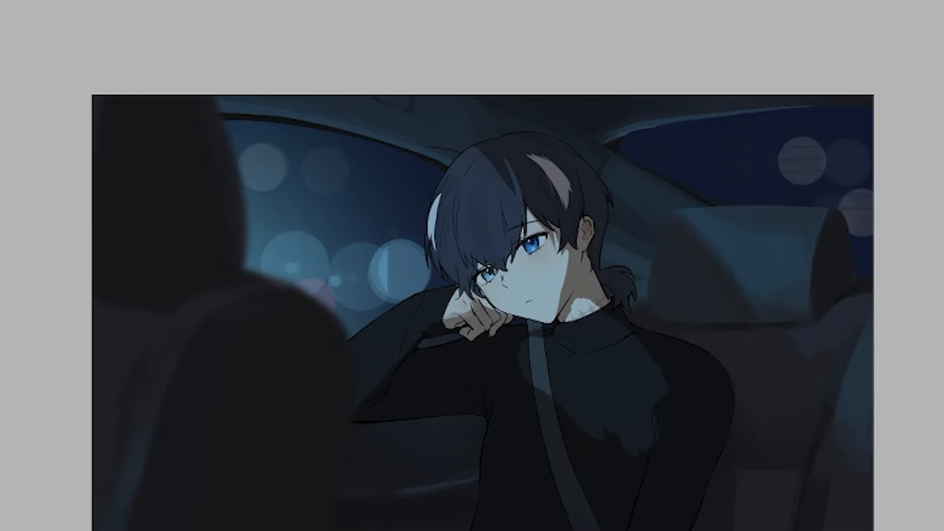
{"action": "scroll", "coordinate": [874, 170], "scroll_direction": "up", "scroll_amount": 2}
{"action": "left_click_drag", "start_coordinate": [856, 348], "coordinate": [930, 238]}
{"action": "scroll", "coordinate": [930, 238], "scroll_direction": "up", "scroll_amount": 1}
{"action": "left_click_drag", "start_coordinate": [819, 207], "coordinate": [902, 255]}
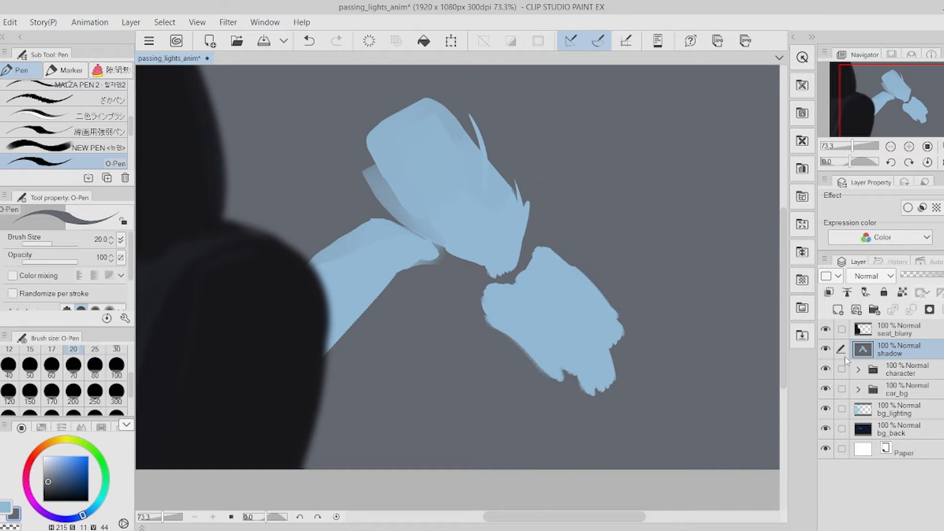
Hide the shadow layer and create a new layer folder named shadow_clipping.
{"action": "left_click", "coordinate": [829, 352]}
{"action": "left_click", "coordinate": [776, 306]}
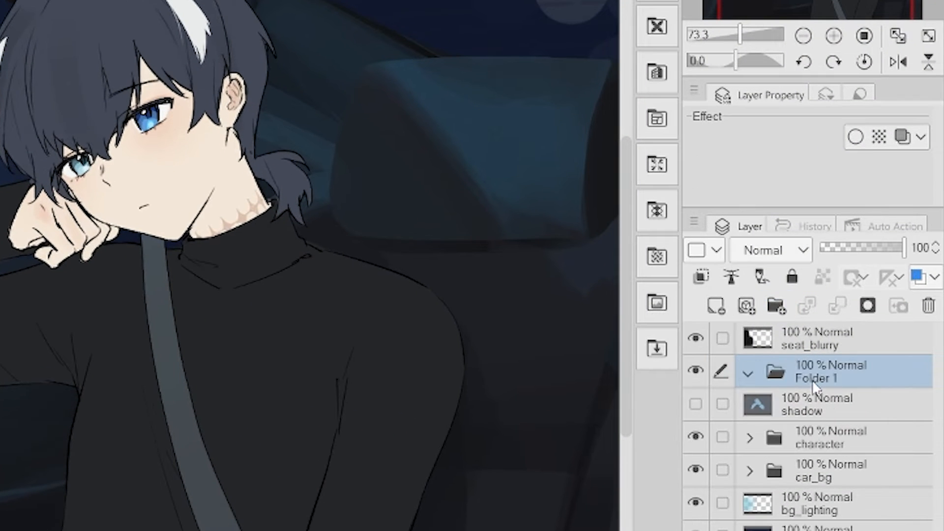
{"action": "double_click", "coordinate": [850, 401]}
{"action": "type", "text": "shadow_clipping"}
{"action": "key", "text": "Return"}
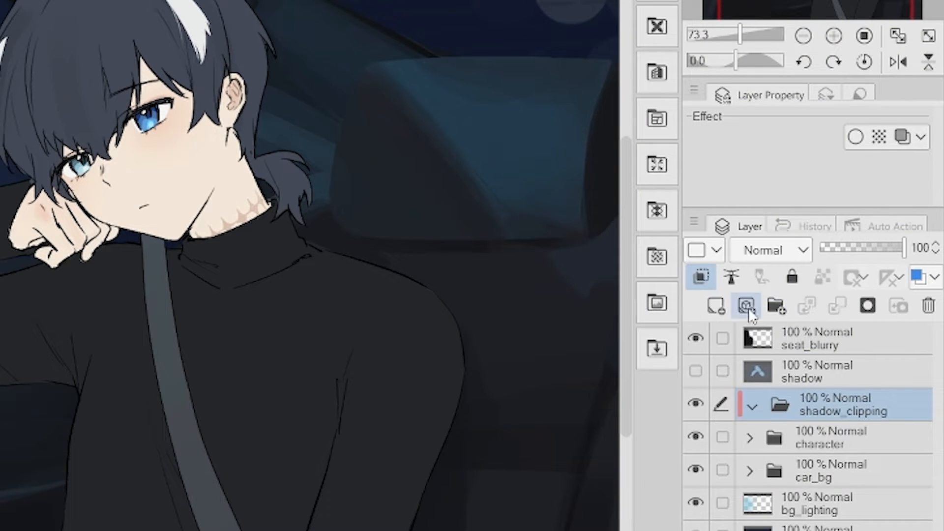
Set the shadow_clipping folder's blending mode to Multiply.
{"action": "left_click", "coordinate": [772, 250]}
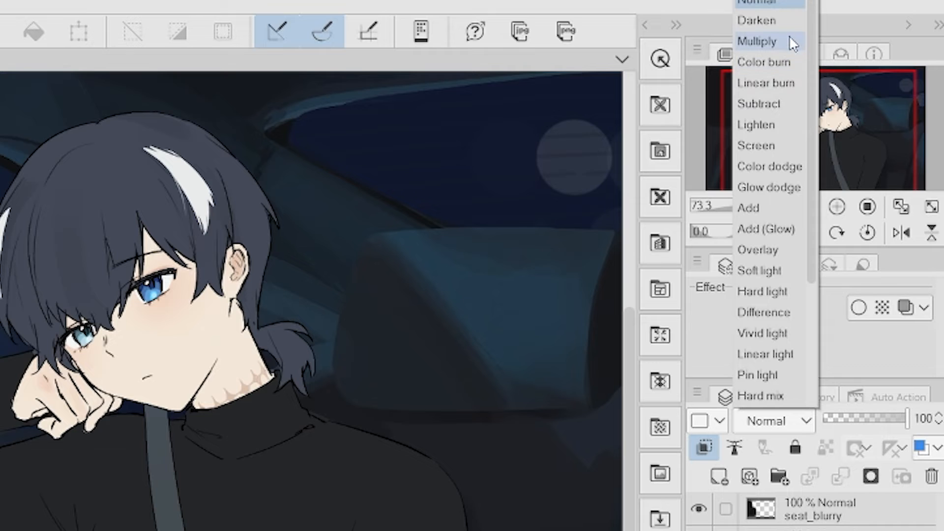
{"action": "left_click", "coordinate": [789, 42]}
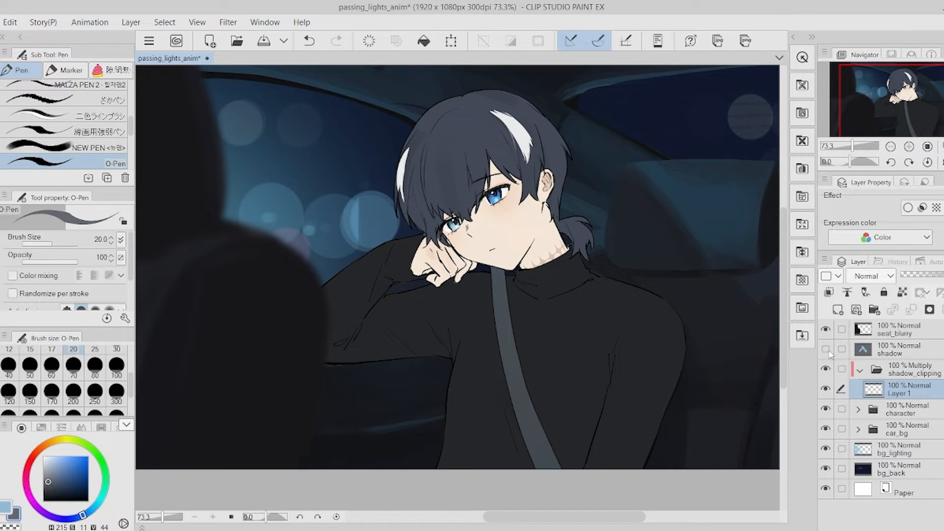
Fill the layer inside the shadow_clipping folder with dark gray.
{"action": "left_click", "coordinate": [826, 349]}
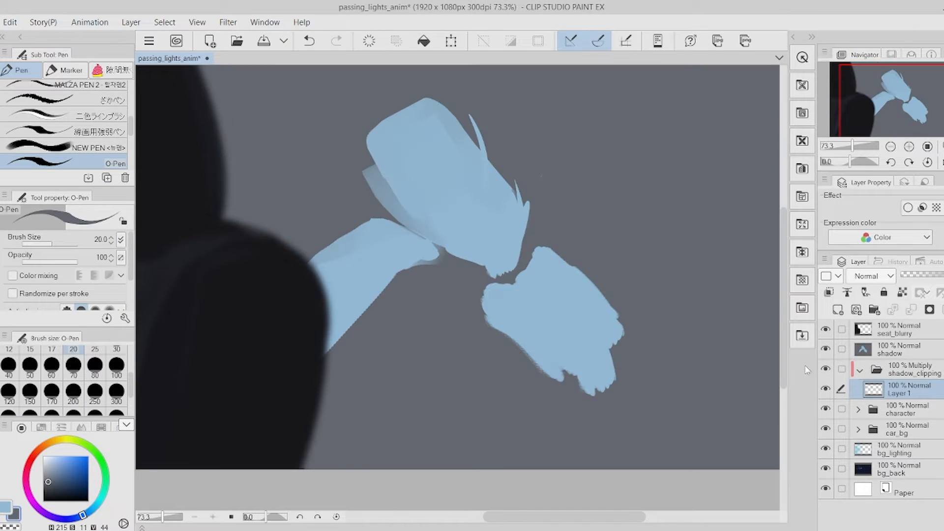
{"action": "left_click", "coordinate": [826, 349]}
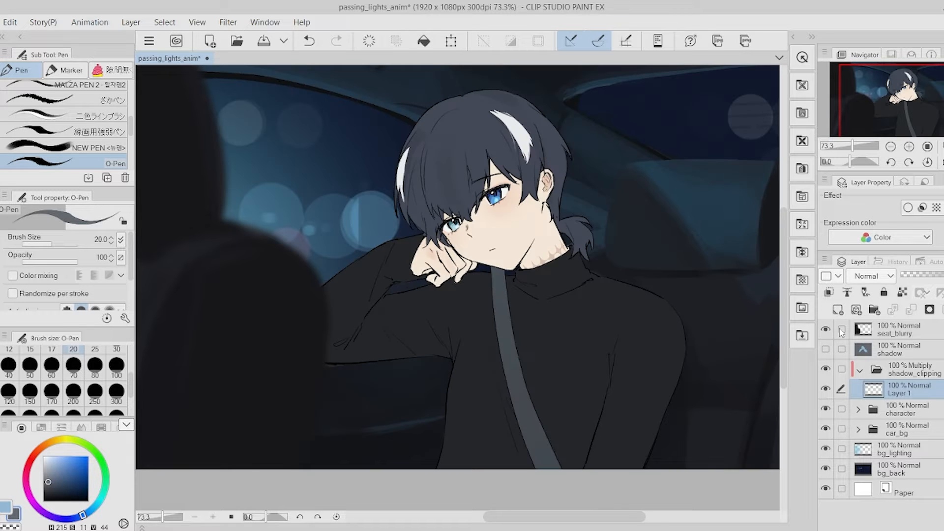
{"action": "left_click", "coordinate": [423, 41]}
{"action": "left_click_drag", "start_coordinate": [670, 418], "coordinate": [667, 428]}
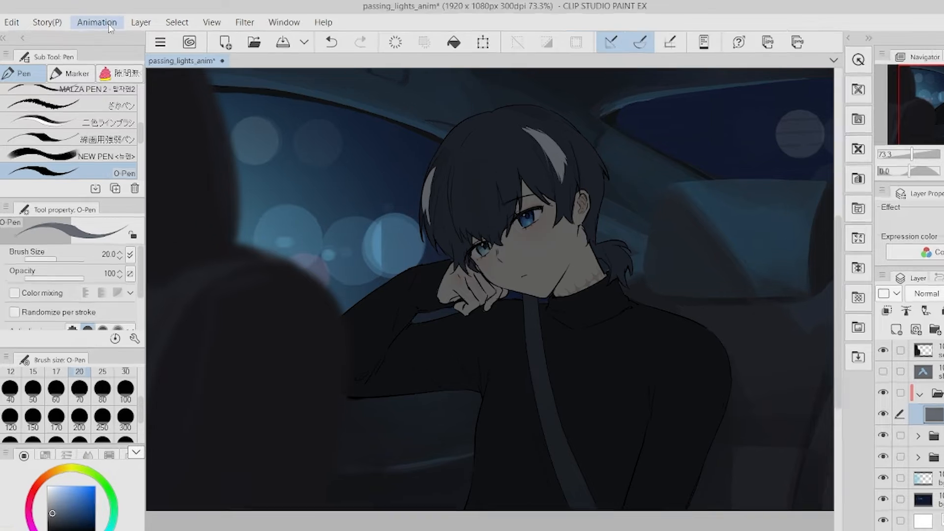
Create a new animation folder, accepting the passing_lights_anim timeline at 12 fps and 24 frames.
{"action": "left_click", "coordinate": [89, 22]}
{"action": "mouse_move", "coordinate": [101, 37]}
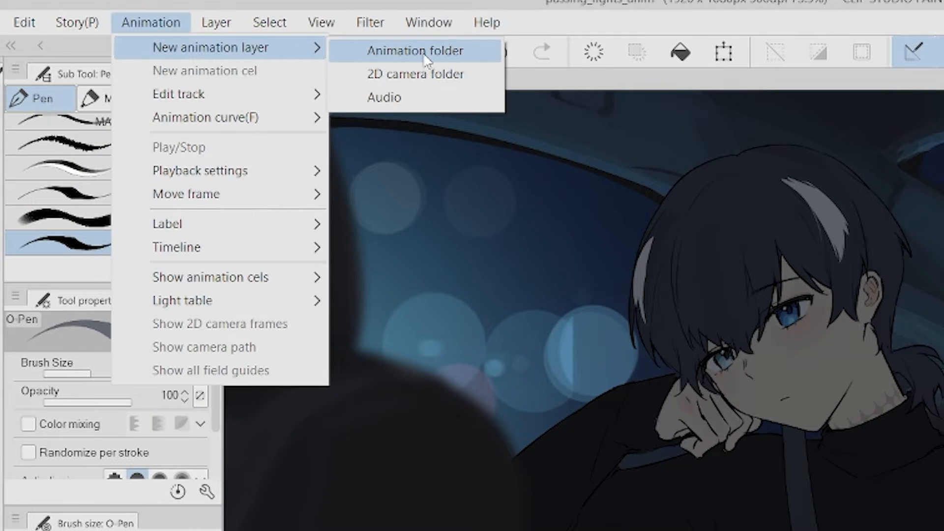
{"action": "left_click", "coordinate": [426, 51]}
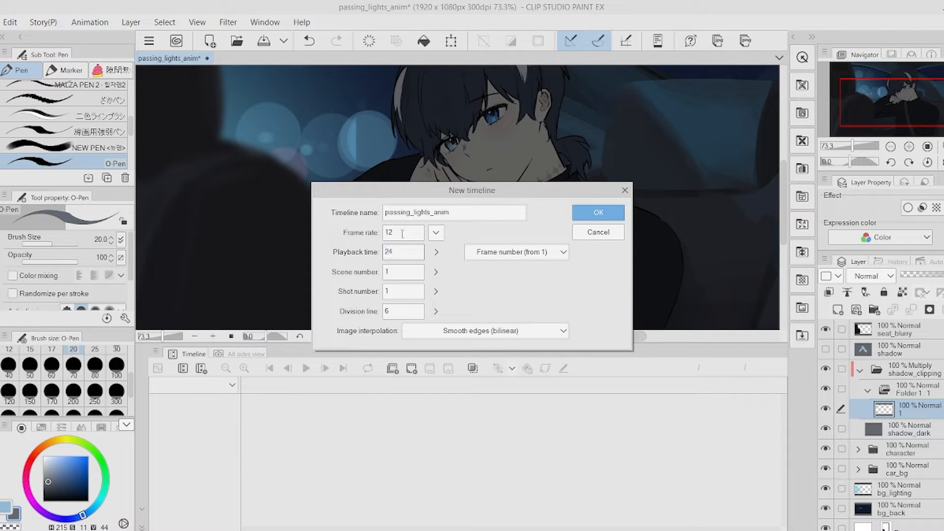
{"action": "left_click", "coordinate": [599, 217]}
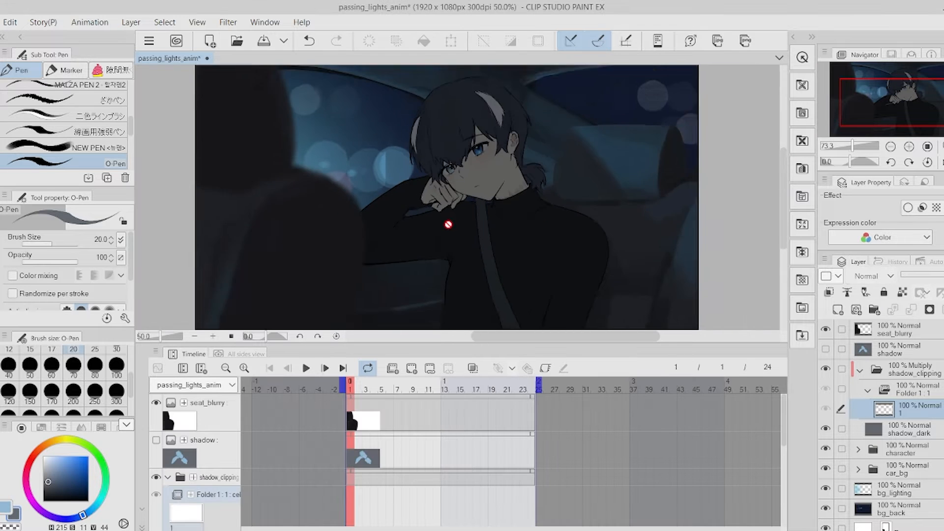
Assign animation cel 1 to the first frame of the animation folder track.
{"action": "right_click", "coordinate": [350, 448]}
{"action": "right_click", "coordinate": [347, 451]}
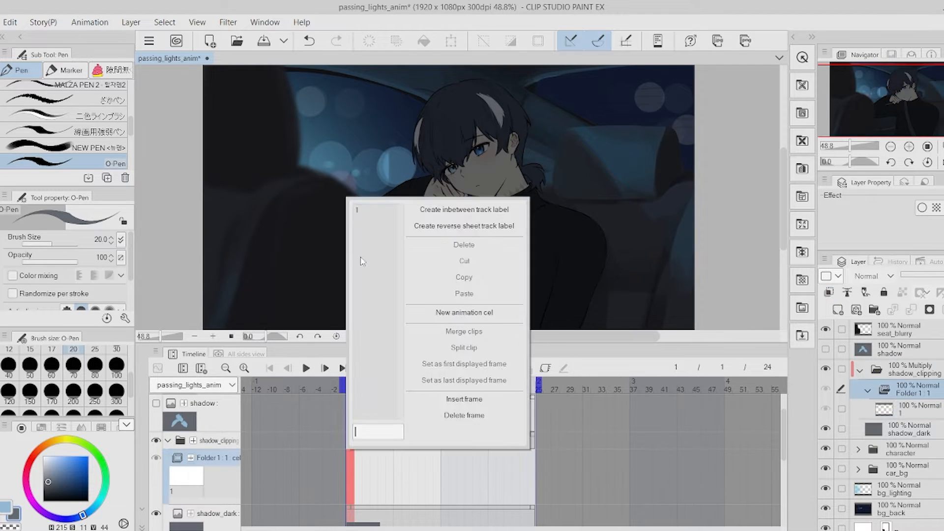
{"action": "left_click", "coordinate": [360, 211]}
{"action": "scroll", "coordinate": [420, 236], "scroll_direction": "down", "scroll_amount": 1}
{"action": "scroll", "coordinate": [456, 197], "scroll_direction": "up", "scroll_amount": 1}
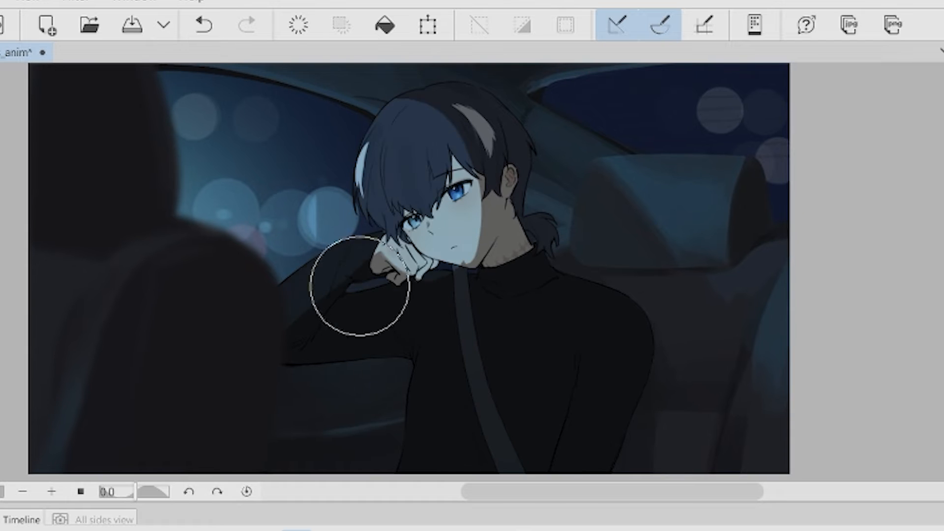
Paint a light blue shadow shape across the character and the car seats on the animation cel.
{"action": "left_click_drag", "start_coordinate": [497, 315], "coordinate": [575, 337]}
{"action": "scroll", "coordinate": [576, 337], "scroll_direction": "up", "scroll_amount": 2}
{"action": "left_click_drag", "start_coordinate": [789, 343], "coordinate": [728, 381]}
{"action": "left_click_drag", "start_coordinate": [807, 217], "coordinate": [831, 197]}
{"action": "left_click_drag", "start_coordinate": [807, 251], "coordinate": [832, 238]}
{"action": "mouse_move", "coordinate": [786, 222]}
{"action": "left_mouse_down"}
{"action": "mouse_move", "coordinate": [866, 213]}
{"action": "mouse_move", "coordinate": [844, 195]}
{"action": "left_mouse_up"}
{"action": "scroll", "coordinate": [320, 285], "scroll_direction": "up", "scroll_amount": 3}
{"action": "mouse_move", "coordinate": [447, 348]}
{"action": "left_mouse_down"}
{"action": "mouse_move", "coordinate": [401, 242]}
{"action": "mouse_move", "coordinate": [414, 318]}
{"action": "left_mouse_up"}
{"action": "scroll", "coordinate": [373, 242], "scroll_direction": "down", "scroll_amount": 2}
{"action": "left_click_drag", "start_coordinate": [275, 446], "coordinate": [305, 287]}
{"action": "scroll", "coordinate": [305, 288], "scroll_direction": "down", "scroll_amount": 2}
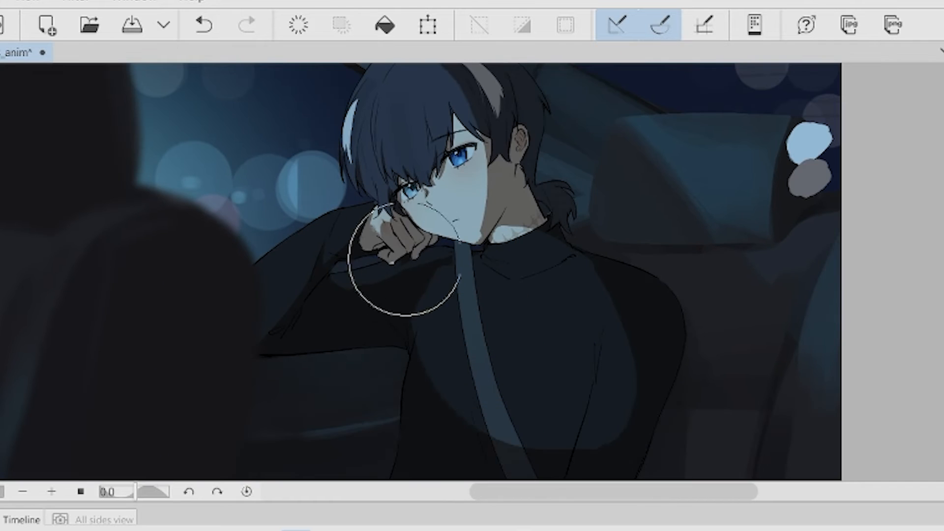
{"action": "left_click_drag", "start_coordinate": [477, 276], "coordinate": [460, 237]}
{"action": "left_click_drag", "start_coordinate": [521, 394], "coordinate": [403, 285]}
{"action": "mouse_move", "coordinate": [541, 221]}
{"action": "left_mouse_down"}
{"action": "mouse_move", "coordinate": [581, 265]}
{"action": "mouse_move", "coordinate": [610, 359]}
{"action": "left_mouse_up"}
{"action": "left_click_drag", "start_coordinate": [759, 253], "coordinate": [728, 288]}
{"action": "scroll", "coordinate": [585, 368], "scroll_direction": "down", "scroll_amount": 3}
{"action": "scroll", "coordinate": [634, 246], "scroll_direction": "up", "scroll_amount": 3}
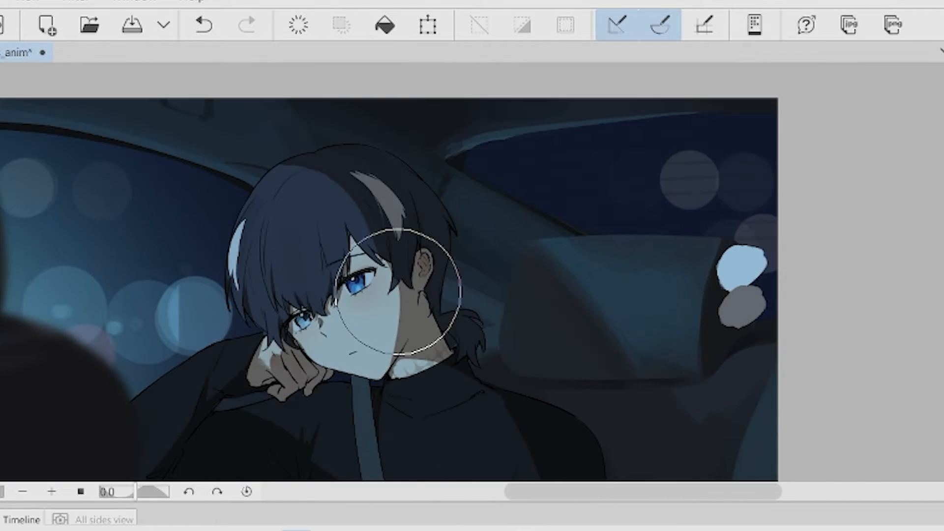
{"action": "left_click_drag", "start_coordinate": [447, 301], "coordinate": [407, 288]}
{"action": "scroll", "coordinate": [407, 289], "scroll_direction": "up", "scroll_amount": 2}
{"action": "scroll", "coordinate": [407, 288], "scroll_direction": "down", "scroll_amount": 3}
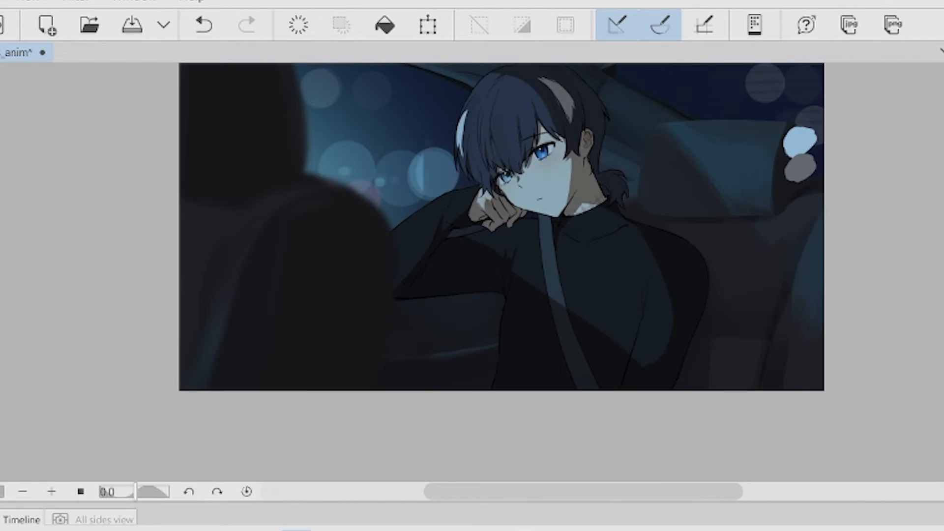
{"action": "scroll", "coordinate": [366, 408], "scroll_direction": "up", "scroll_amount": 3}
{"action": "scroll", "coordinate": [736, 485], "scroll_direction": "down", "scroll_amount": 3}
{"action": "scroll", "coordinate": [527, 412], "scroll_direction": "up", "scroll_amount": 3}
{"action": "left_click_drag", "start_coordinate": [413, 381], "coordinate": [401, 443]}
{"action": "left_click_drag", "start_coordinate": [509, 347], "coordinate": [534, 350]}
{"action": "mouse_move", "coordinate": [249, 495]}
{"action": "left_mouse_down"}
{"action": "mouse_move", "coordinate": [227, 530]}
{"action": "mouse_move", "coordinate": [211, 495]}
{"action": "left_mouse_up"}
{"action": "mouse_move", "coordinate": [555, 526]}
{"action": "left_mouse_down"}
{"action": "mouse_move", "coordinate": [581, 489]}
{"action": "mouse_move", "coordinate": [603, 516]}
{"action": "left_mouse_up"}
{"action": "left_click_drag", "start_coordinate": [581, 489], "coordinate": [560, 425]}
{"action": "left_click_drag", "start_coordinate": [327, 333], "coordinate": [360, 445]}
{"action": "left_click_drag", "start_coordinate": [468, 364], "coordinate": [472, 317]}
{"action": "mouse_move", "coordinate": [416, 236]}
{"action": "left_mouse_down"}
{"action": "mouse_move", "coordinate": [480, 322]}
{"action": "mouse_move", "coordinate": [493, 243]}
{"action": "left_mouse_up"}
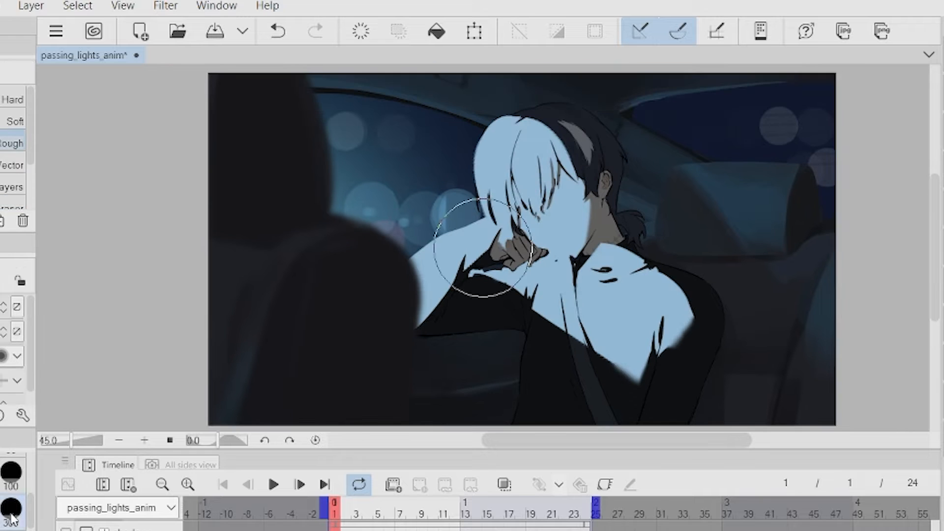
{"action": "left_click_drag", "start_coordinate": [749, 334], "coordinate": [689, 329]}
{"action": "mouse_move", "coordinate": [681, 244]}
{"action": "left_mouse_down"}
{"action": "mouse_move", "coordinate": [632, 282]}
{"action": "mouse_move", "coordinate": [628, 389]}
{"action": "mouse_move", "coordinate": [599, 378]}
{"action": "mouse_move", "coordinate": [561, 226]}
{"action": "mouse_move", "coordinate": [553, 113]}
{"action": "mouse_move", "coordinate": [525, 298]}
{"action": "mouse_move", "coordinate": [503, 278]}
{"action": "mouse_move", "coordinate": [484, 289]}
{"action": "mouse_move", "coordinate": [479, 220]}
{"action": "mouse_move", "coordinate": [494, 141]}
{"action": "mouse_move", "coordinate": [445, 276]}
{"action": "mouse_move", "coordinate": [422, 282]}
{"action": "mouse_move", "coordinate": [368, 340]}
{"action": "left_mouse_up"}
{"action": "left_click_drag", "start_coordinate": [791, 351], "coordinate": [795, 357]}
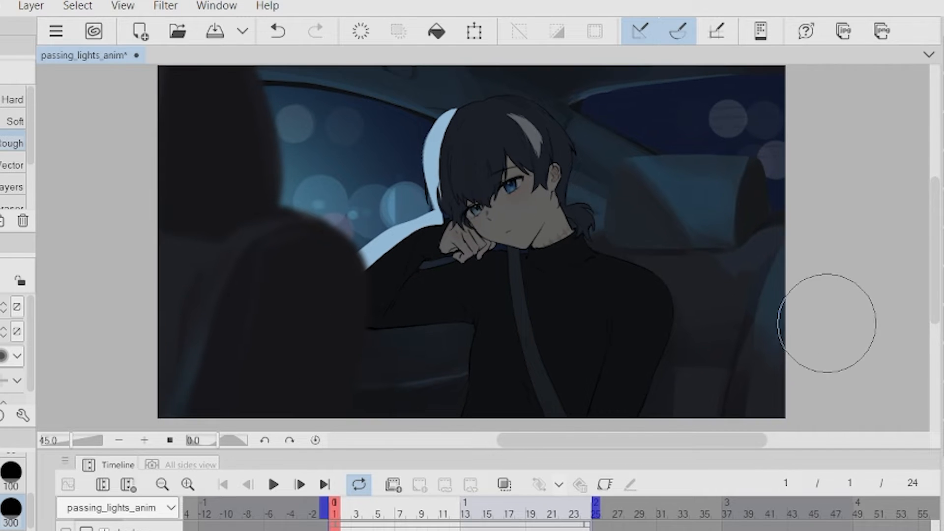
Rename the layer above the shadow_clipping folder to base.
{"action": "right_click", "coordinate": [943, 493]}
{"action": "left_click", "coordinate": [943, 498]}
{"action": "type", "text": "base"}
{"action": "key", "text": "Return"}
Hide the base layer and add a second animation cel to the animation folder.
{"action": "left_click", "coordinate": [826, 369]}
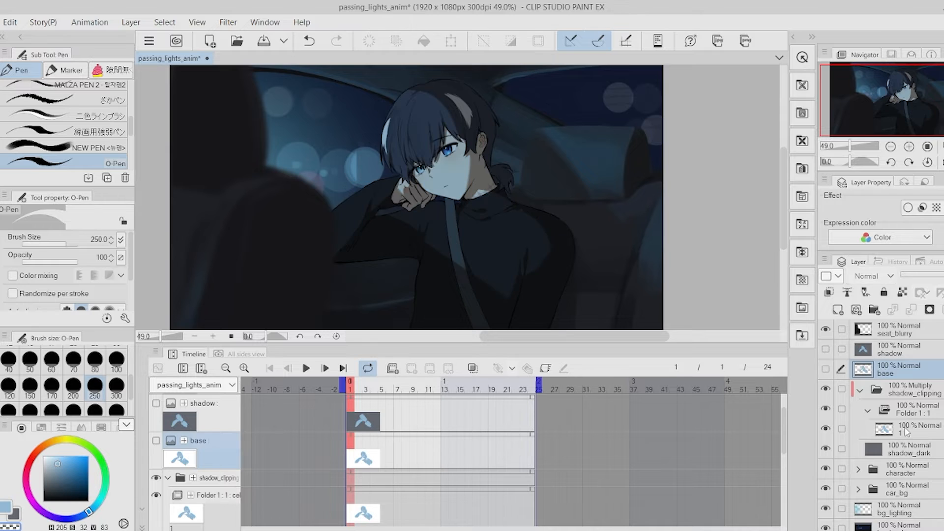
{"action": "right_click", "coordinate": [903, 428]}
{"action": "left_click", "coordinate": [836, 186]}
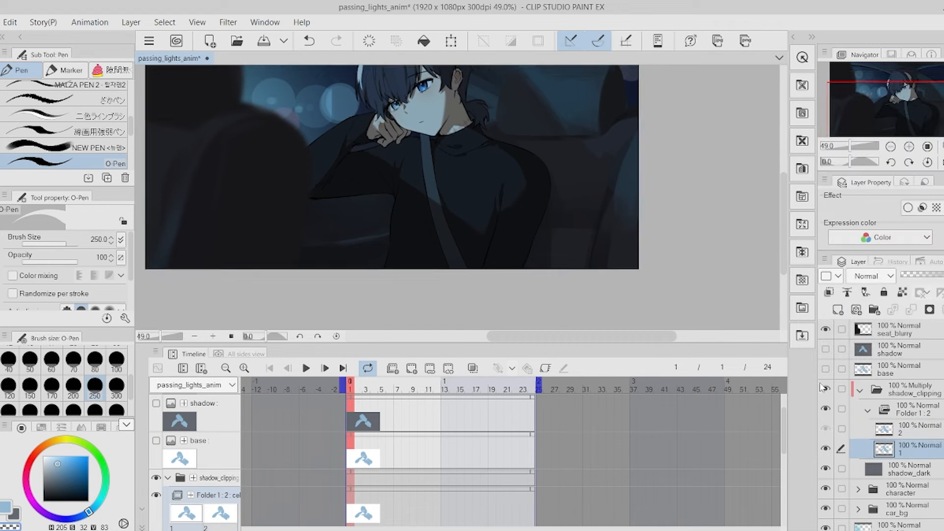
{"action": "left_click", "coordinate": [910, 452]}
{"action": "key", "text": "ctrl+z"}
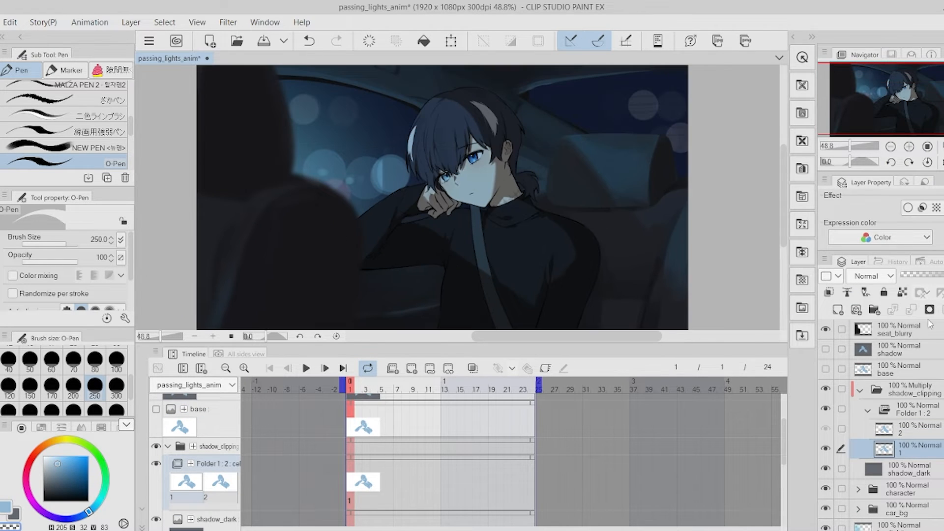
Delete the second animation cel from the animation folder.
{"action": "left_click", "coordinate": [910, 429]}
{"action": "left_click", "coordinate": [389, 471]}
{"action": "right_click", "coordinate": [389, 471]}
{"action": "key", "text": "Escape"}
{"action": "right_click", "coordinate": [389, 471]}
{"action": "key", "text": "Escape"}
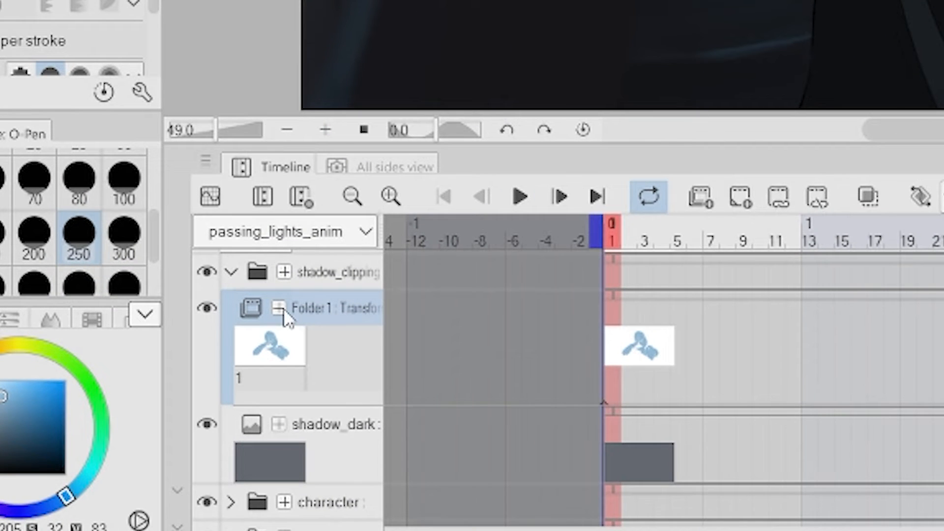
Expand the animation folder track's properties and add an opacity keyframe at frame 1.
{"action": "left_click", "coordinate": [191, 422]}
{"action": "scroll", "coordinate": [322, 359], "scroll_direction": "down", "scroll_amount": 1}
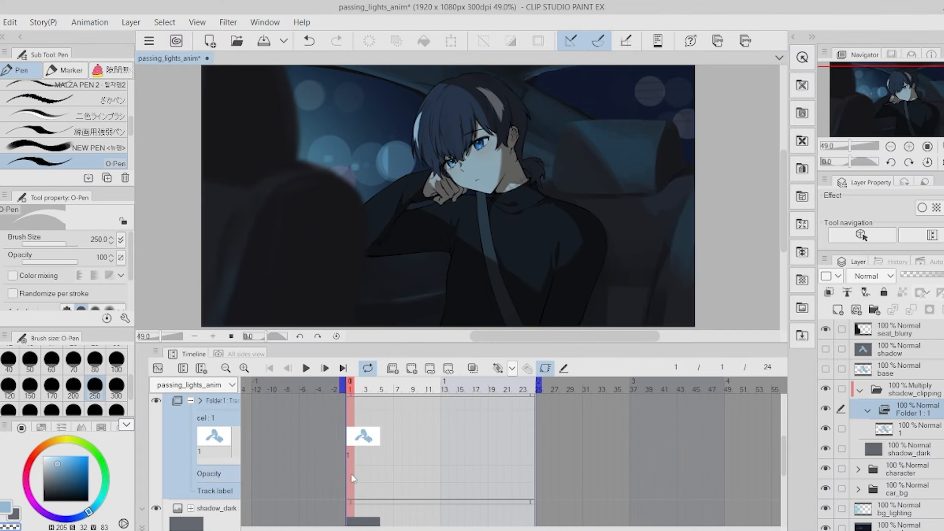
{"action": "right_click", "coordinate": [351, 473]}
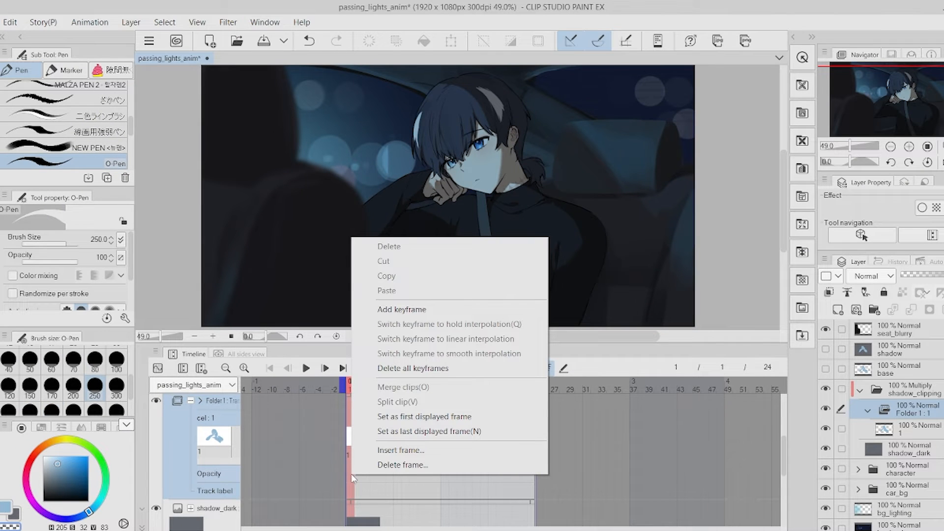
{"action": "left_click", "coordinate": [401, 309]}
Move to frame 6 and set the animation folder's opacity to 100%.
{"action": "left_click", "coordinate": [389, 478]}
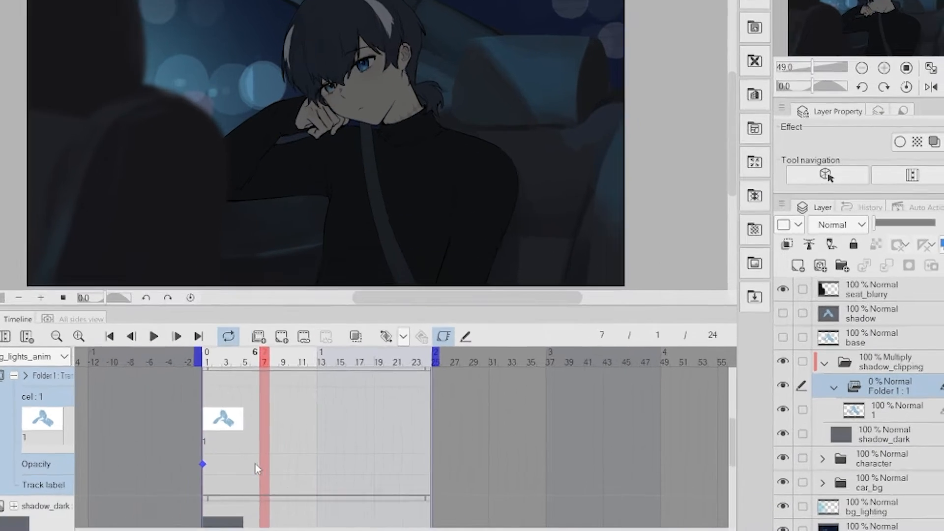
{"action": "left_click_drag", "start_coordinate": [837, 132], "coordinate": [907, 131]}
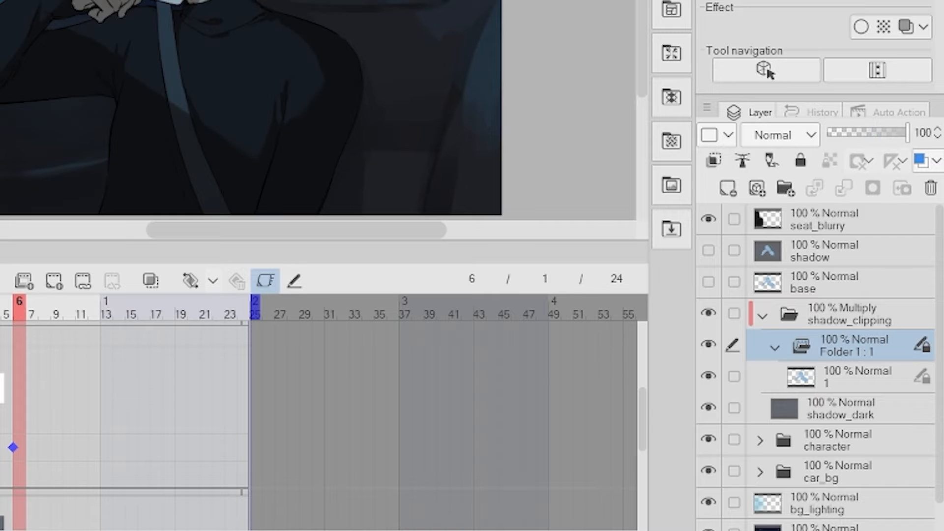
Preview the opacity fade and move the full-opacity keyframe of the animation folder to about frame 11.
{"action": "left_click", "coordinate": [0, 313]}
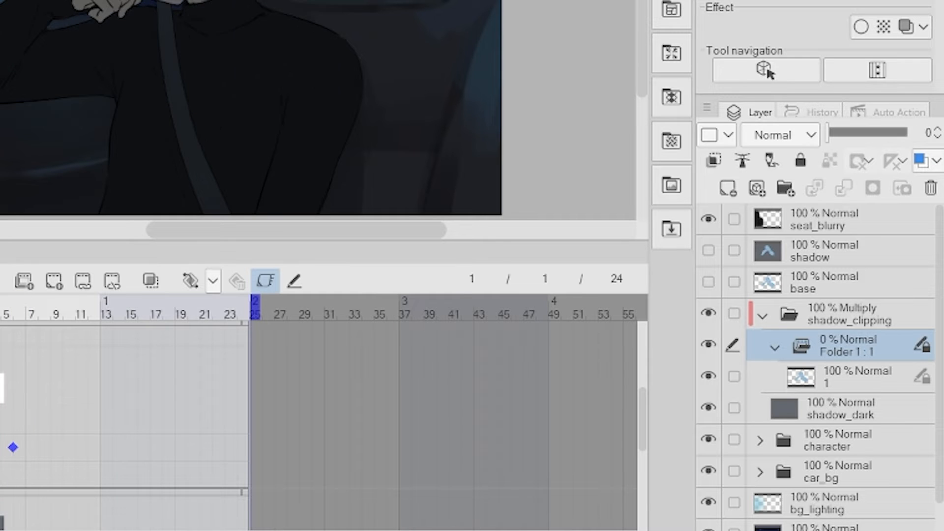
{"action": "key", "text": "space"}
{"action": "key", "text": "space"}
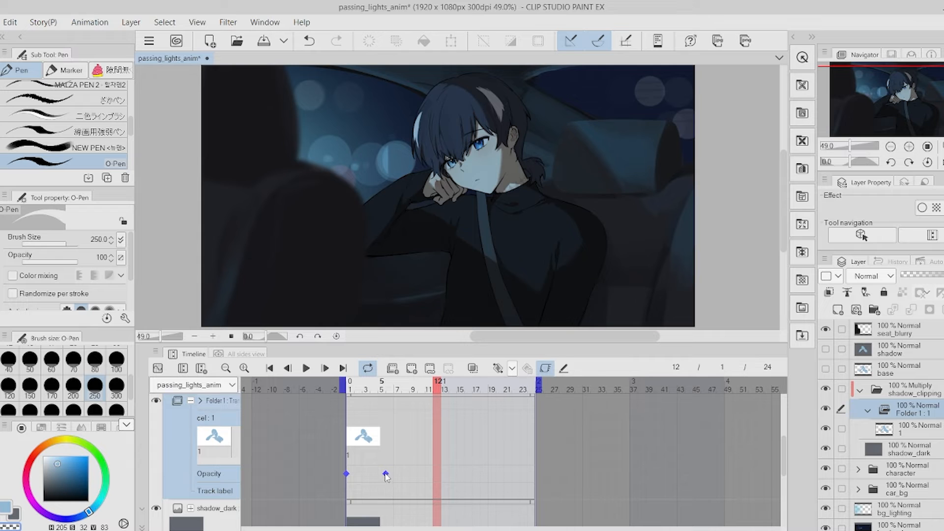
{"action": "left_click_drag", "start_coordinate": [13, 447], "coordinate": [88, 448]}
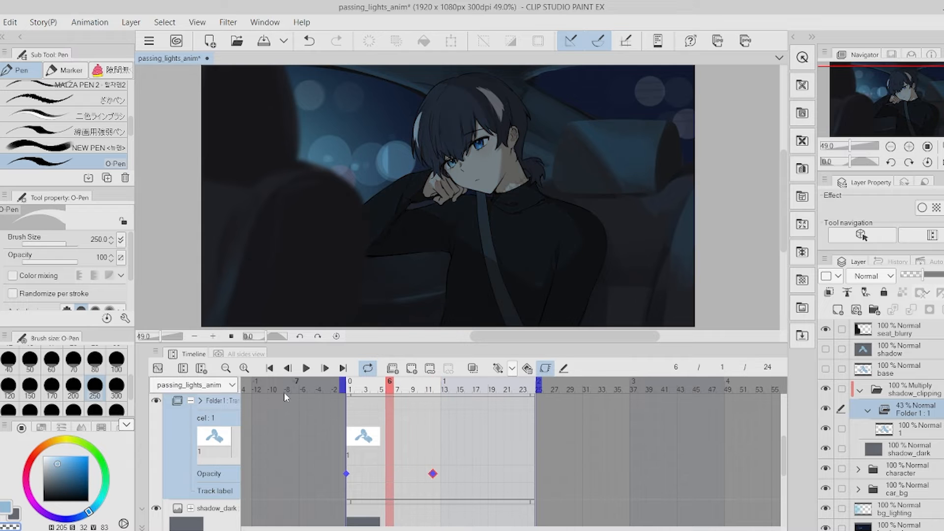
{"action": "left_click", "coordinate": [347, 474]}
{"action": "left_click", "coordinate": [305, 368]}
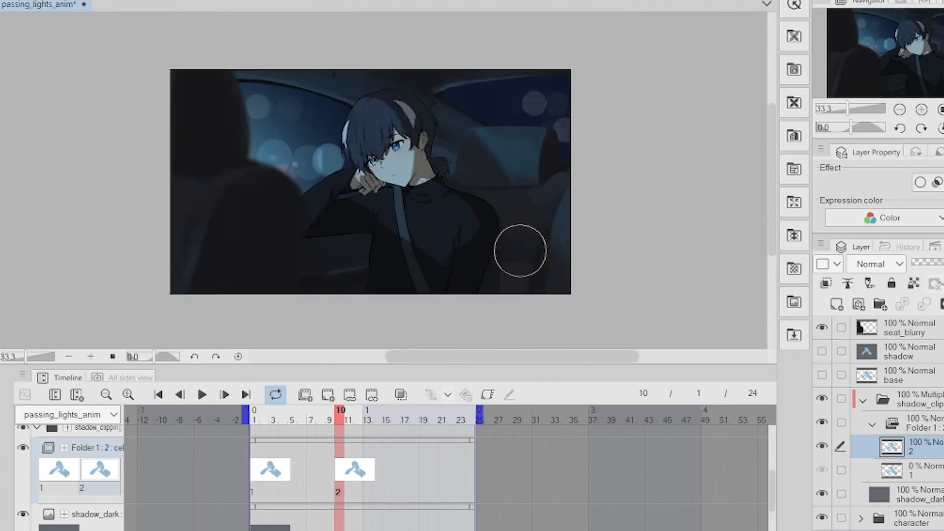
Turn on onion skin and draw the passing light band across the character's face on new cels around frames 10–12.
{"action": "scroll", "coordinate": [478, 119], "scroll_direction": "up", "scroll_amount": 2}
{"action": "left_click", "coordinate": [400, 395]}
{"action": "left_click", "coordinate": [255, 419]}
{"action": "left_click", "coordinate": [340, 420]}
{"action": "left_click", "coordinate": [401, 395]}
{"action": "left_click_drag", "start_coordinate": [391, 169], "coordinate": [397, 64]}
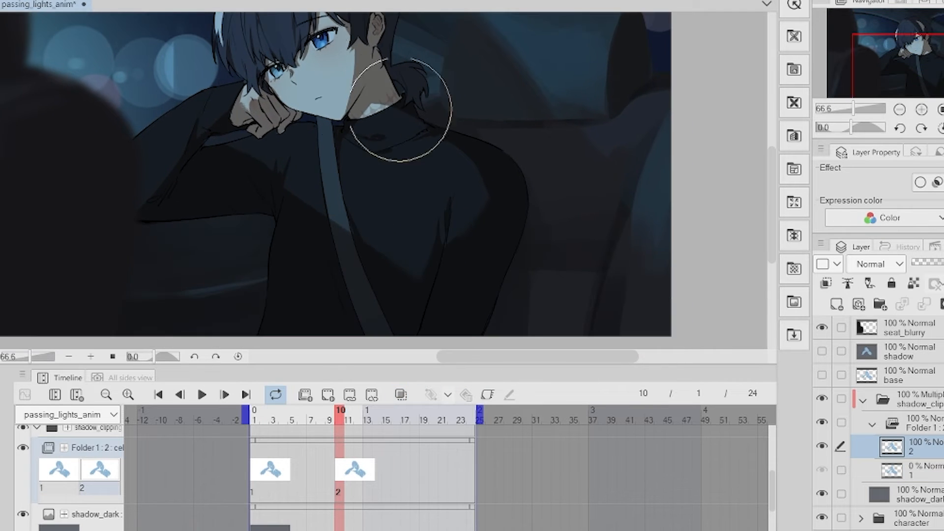
{"action": "left_click_drag", "start_coordinate": [453, 37], "coordinate": [502, 87]}
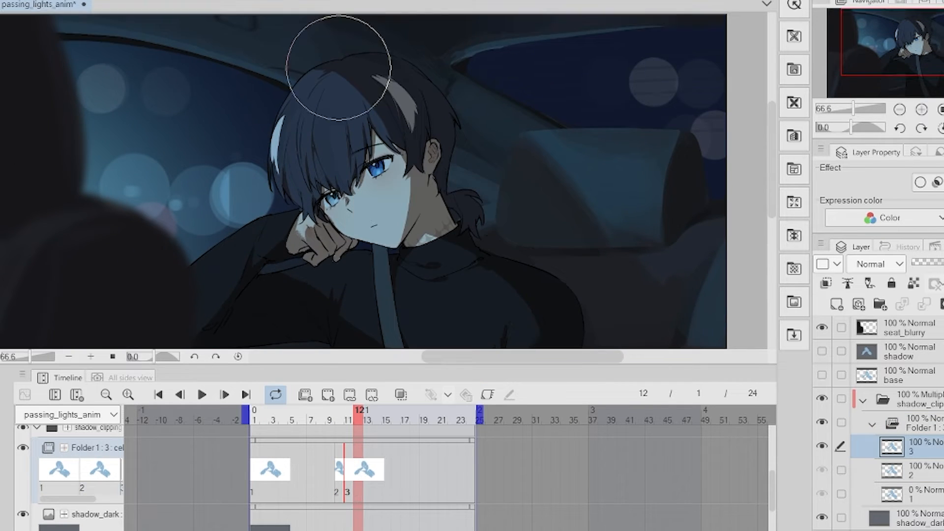
{"action": "left_click_drag", "start_coordinate": [310, 306], "coordinate": [344, 228]}
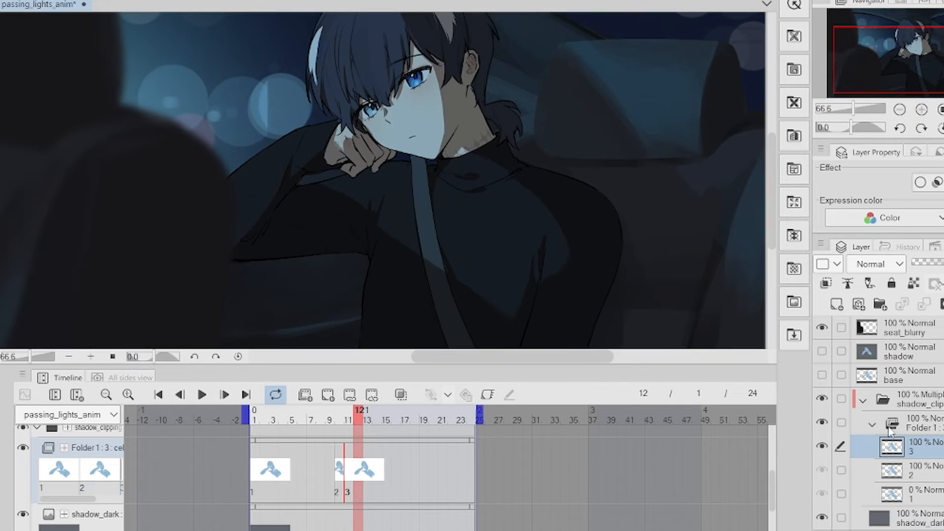
Step through frames and draw the light band's next positions on new cels at frames 13 and 14.
{"action": "key", "text": "comma"}
{"action": "key", "text": "comma"}
{"action": "key", "text": "period"}
{"action": "key", "text": "period"}
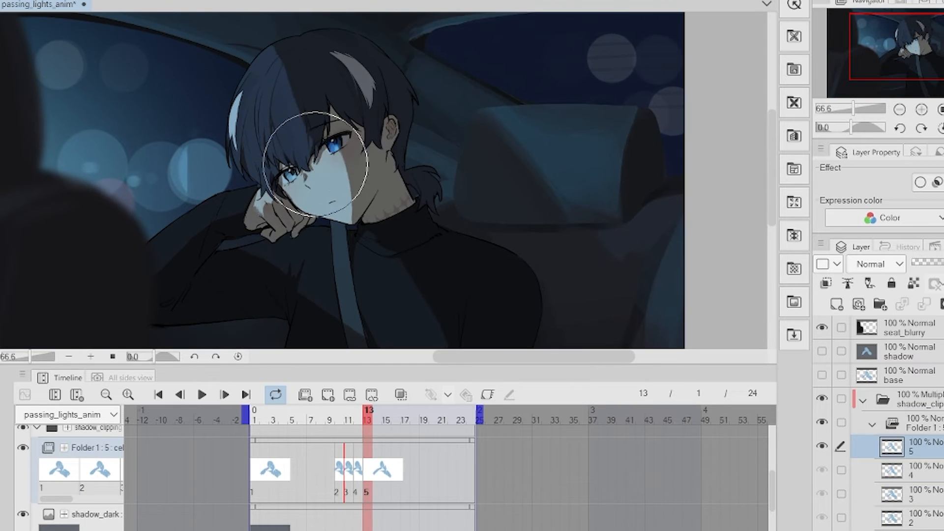
{"action": "mouse_move", "coordinate": [321, 193]}
{"action": "left_mouse_down"}
{"action": "mouse_move", "coordinate": [311, 165]}
{"action": "mouse_move", "coordinate": [344, 84]}
{"action": "left_mouse_up"}
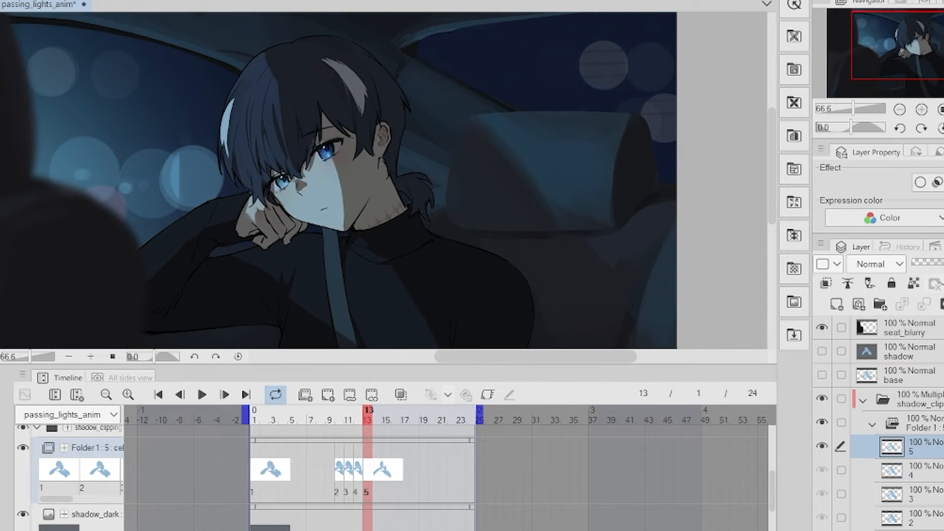
{"action": "left_click_drag", "start_coordinate": [340, 143], "coordinate": [329, 187]}
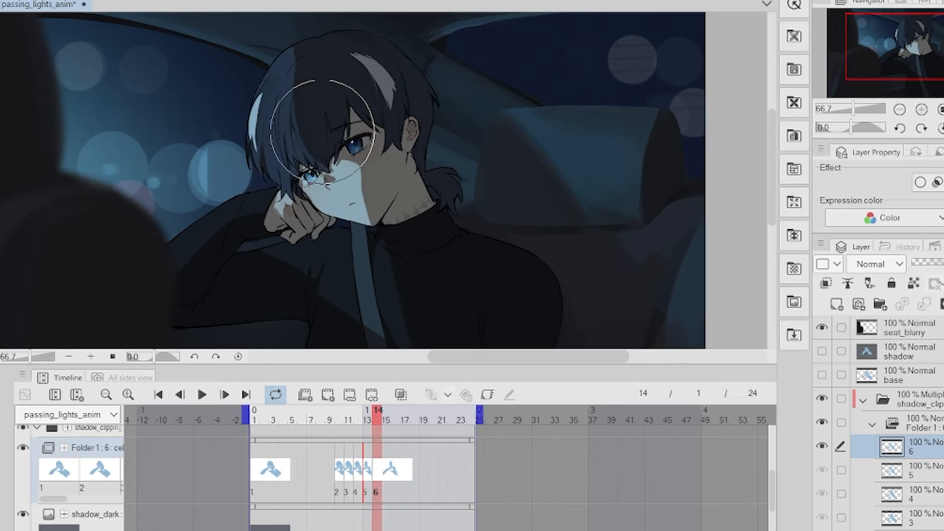
{"action": "scroll", "coordinate": [397, 134], "scroll_direction": "down", "scroll_amount": 3}
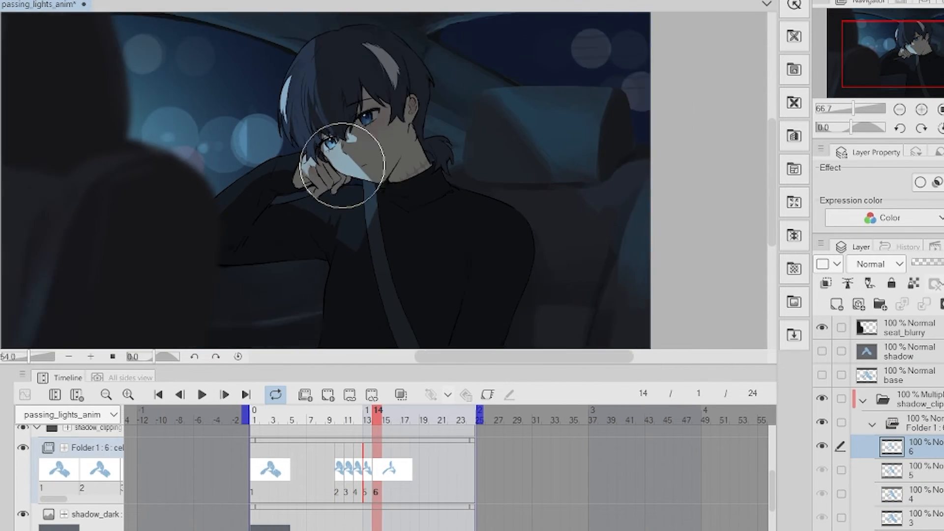
Continue drawing light-band cels sliding across the face and chest, stepping frame by frame up to cel 9.
{"action": "left_click_drag", "start_coordinate": [347, 184], "coordinate": [312, 169]}
{"action": "key", "text": "Left"}
{"action": "key", "text": "Right"}
{"action": "left_click_drag", "start_coordinate": [337, 211], "coordinate": [358, 191]}
{"action": "left_click_drag", "start_coordinate": [447, 315], "coordinate": [484, 329]}
{"action": "key", "text": "Right"}
{"action": "mouse_move", "coordinate": [301, 76]}
{"action": "left_mouse_down"}
{"action": "mouse_move", "coordinate": [358, 183]}
{"action": "mouse_move", "coordinate": [487, 198]}
{"action": "left_mouse_up"}
{"action": "key", "text": "Right"}
{"action": "scroll", "coordinate": [337, 293], "scroll_direction": "down", "scroll_amount": 3}
{"action": "key", "text": "Right"}
{"action": "key", "text": "Right"}
{"action": "key", "text": "Left"}
{"action": "key", "text": "Left"}
{"action": "key", "text": "Left"}
{"action": "key", "text": "Left"}
{"action": "key", "text": "Left"}
{"action": "key", "text": "Left"}
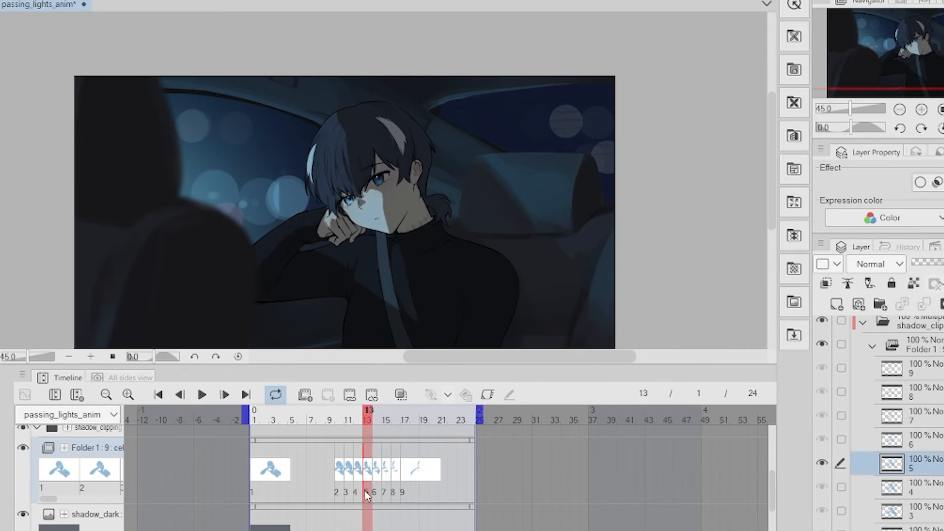
Insert an in-between cel 5a and draw the light band on it, checking neighbouring frames.
{"action": "left_click", "coordinate": [378, 497]}
{"action": "scroll", "coordinate": [369, 261], "scroll_direction": "up", "scroll_amount": 4}
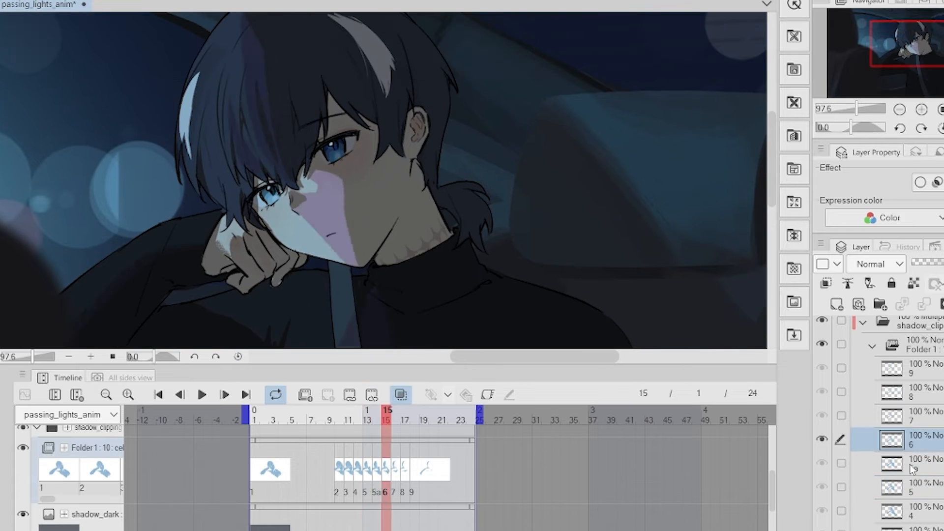
{"action": "left_click_drag", "start_coordinate": [319, 172], "coordinate": [364, 262]}
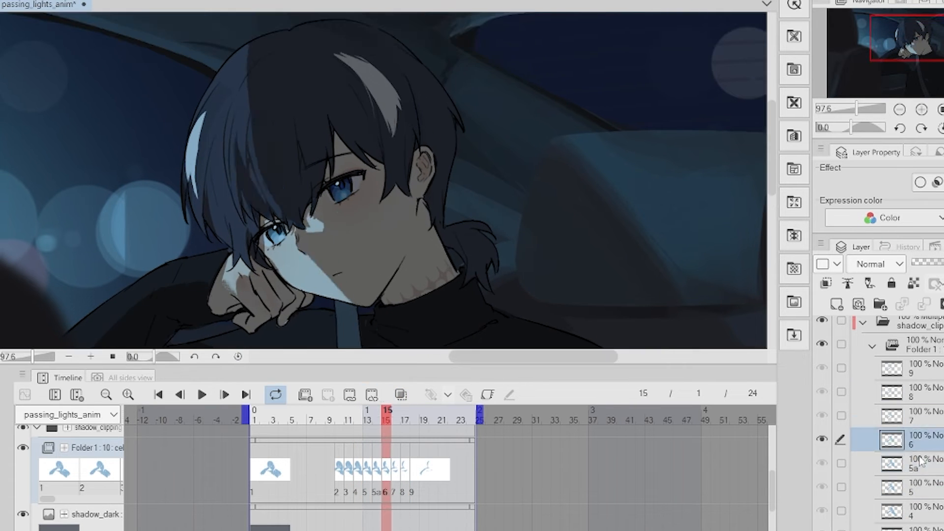
{"action": "key", "text": "Left"}
{"action": "key", "text": "Right"}
{"action": "scroll", "coordinate": [378, 163], "scroll_direction": "up", "scroll_amount": 1}
{"action": "key", "text": "Right"}
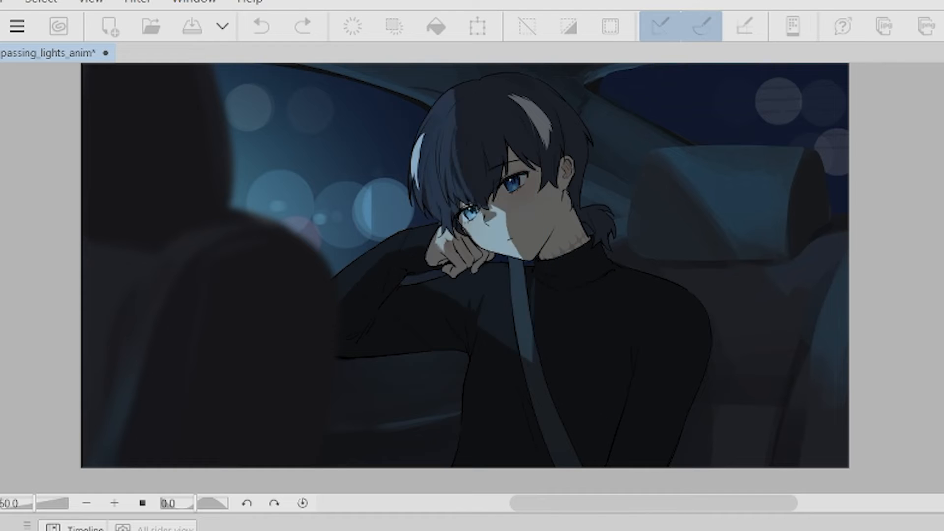
Switch to the 3D pose viewer and rotate its directional light to study how the shadow moves.
{"action": "scroll", "coordinate": [614, 394], "scroll_direction": "down", "scroll_amount": 3}
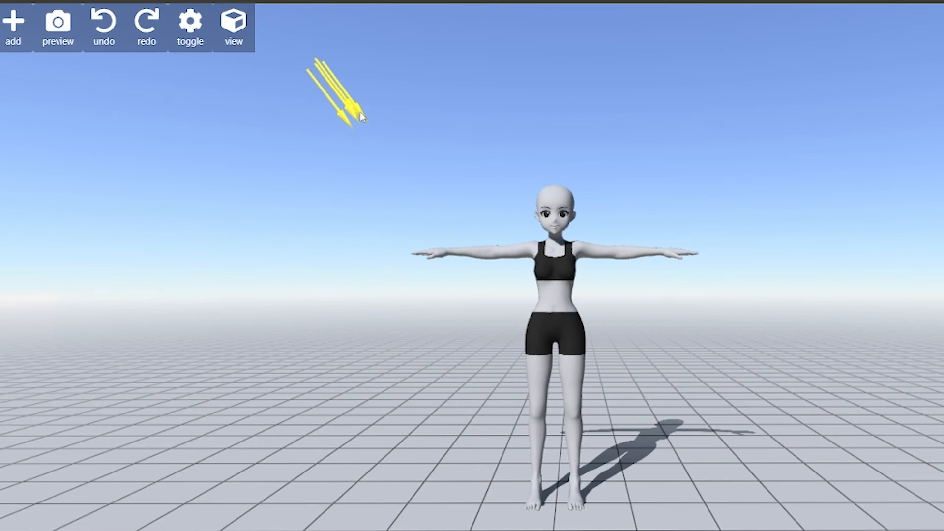
{"action": "left_click", "coordinate": [360, 116]}
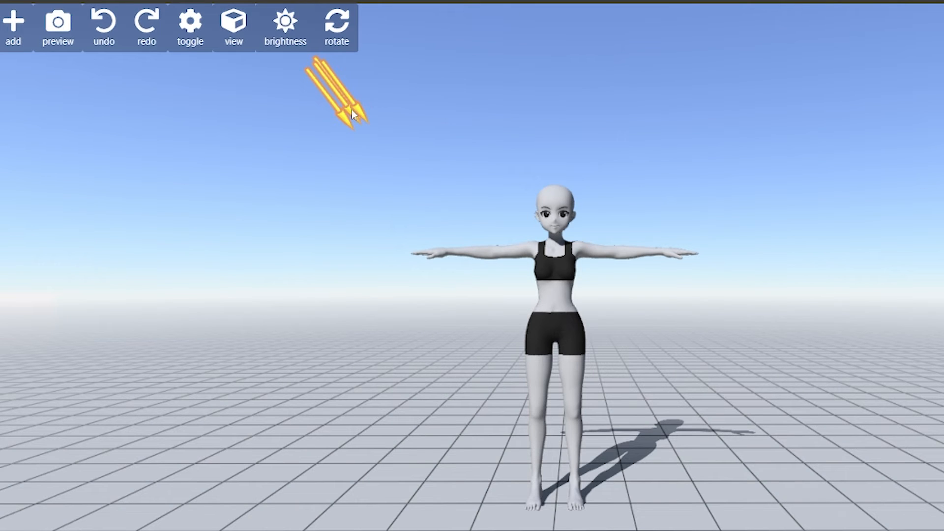
{"action": "left_click", "coordinate": [343, 44]}
{"action": "left_click_drag", "start_coordinate": [416, 91], "coordinate": [0, 70]}
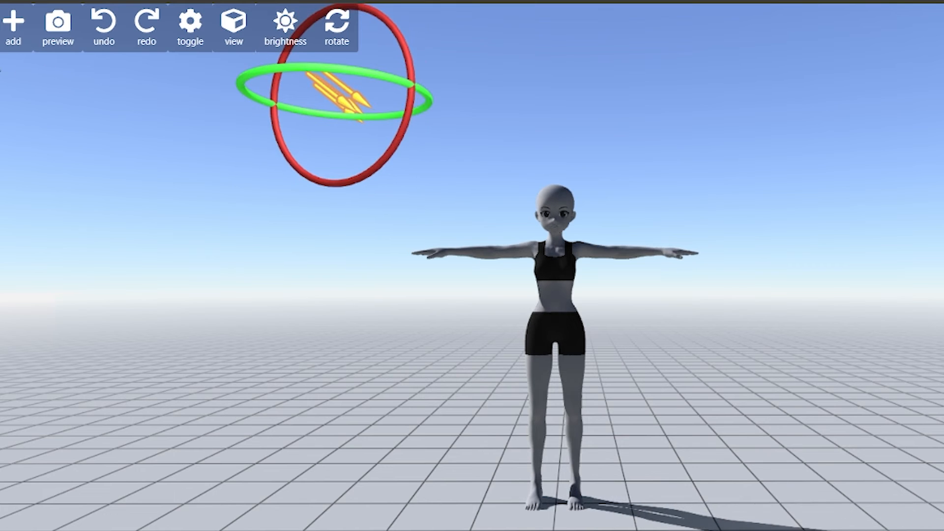
{"action": "left_click_drag", "start_coordinate": [436, 91], "coordinate": [372, 157]}
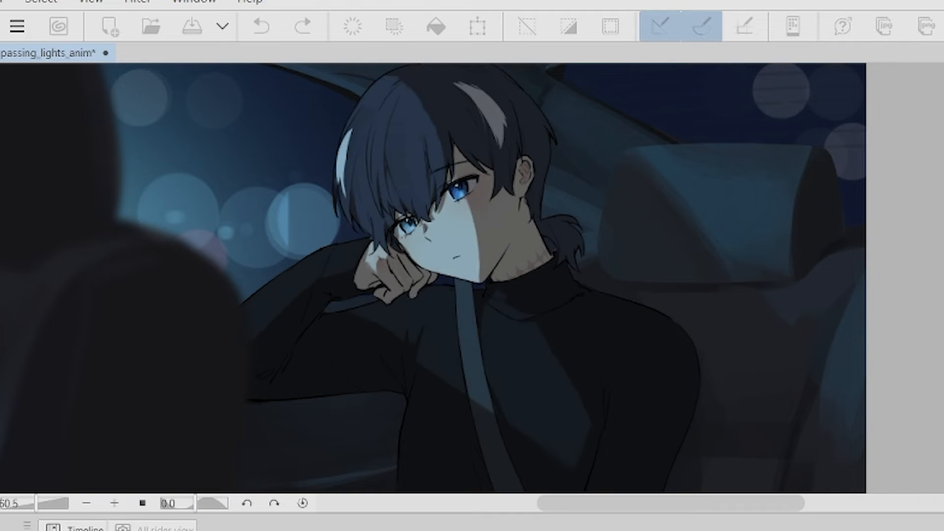
Select the bg_lights layer and, with the Object tool, slide it horizontally to keyframe its position.
{"action": "scroll", "coordinate": [585, 395], "scroll_direction": "down", "scroll_amount": 2}
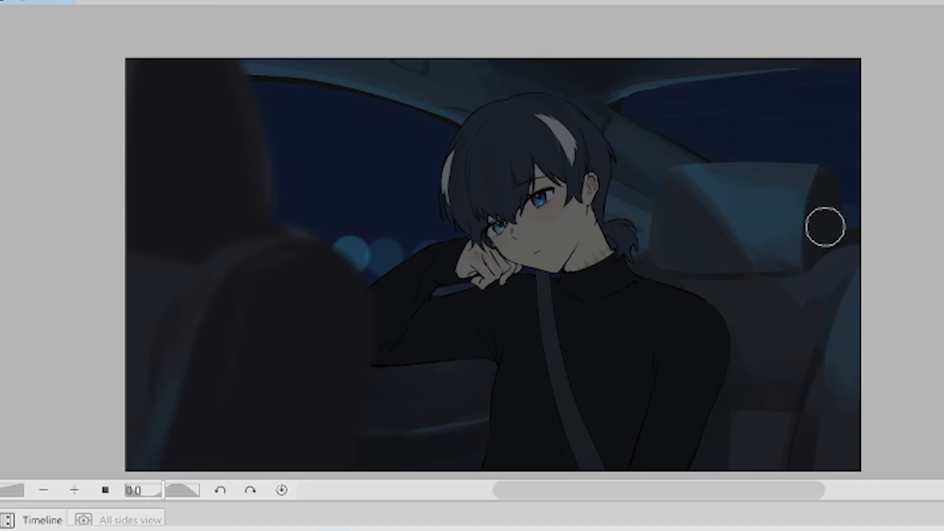
{"action": "left_click", "coordinate": [296, 257]}
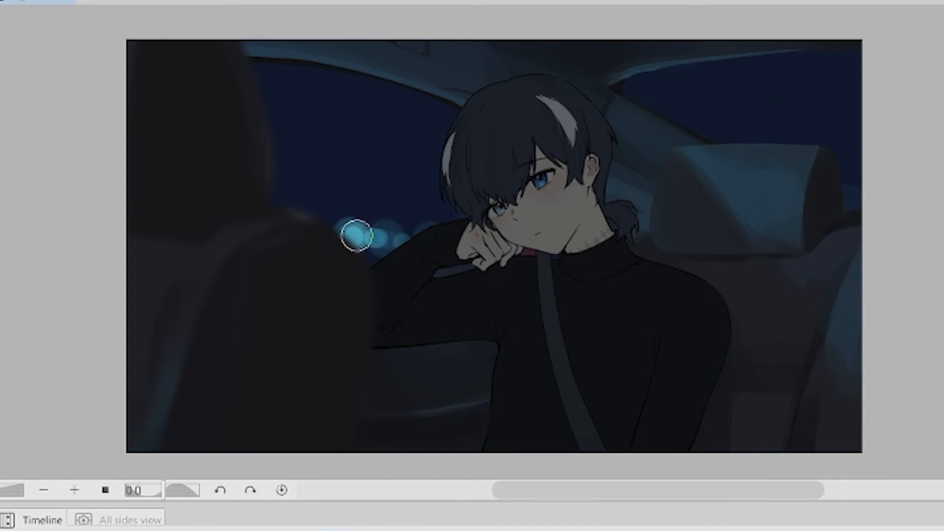
{"action": "left_click_drag", "start_coordinate": [593, 314], "coordinate": [547, 309]}
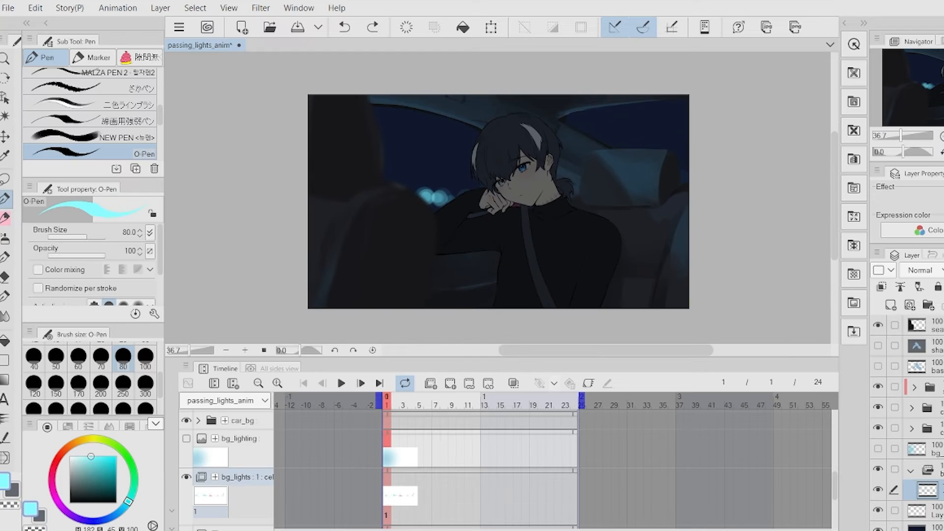
{"action": "left_click", "coordinate": [937, 470]}
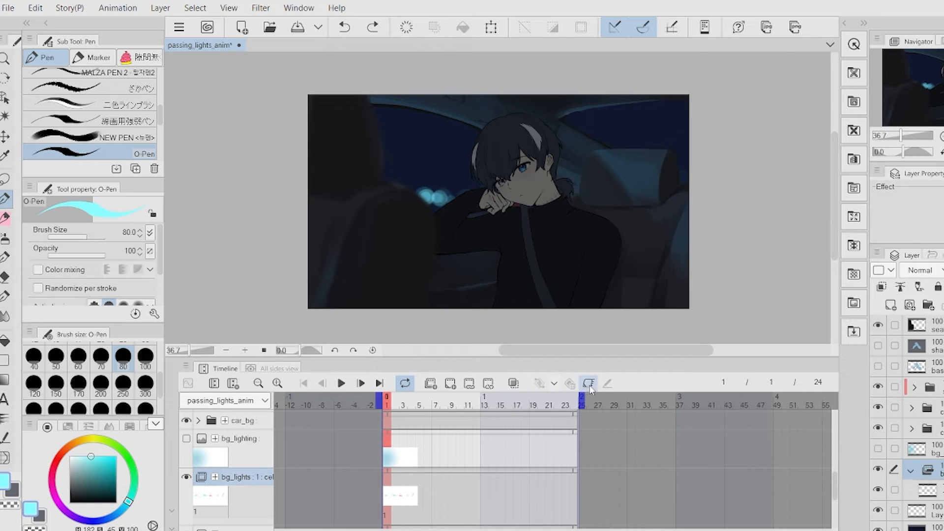
{"action": "scroll", "coordinate": [492, 443], "scroll_direction": "down", "scroll_amount": 2}
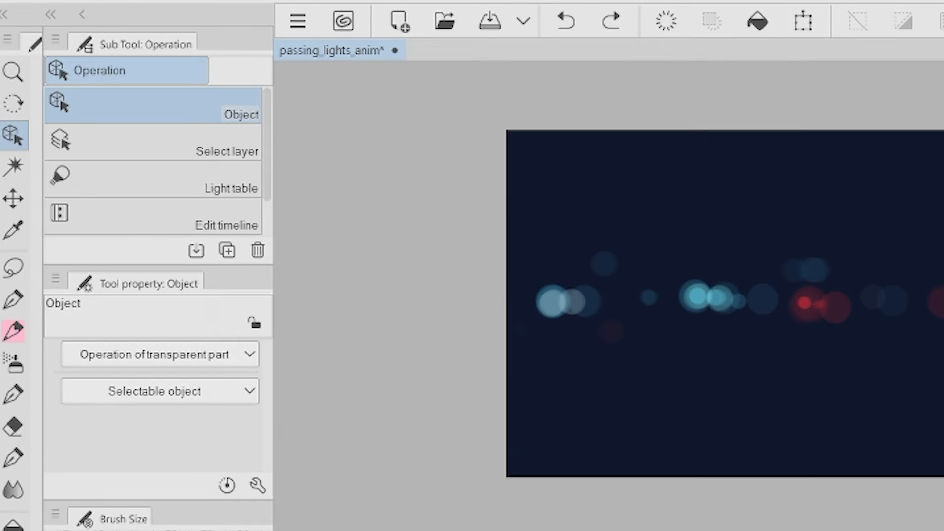
{"action": "key", "text": "k"}
{"action": "key", "text": "o"}
{"action": "left_click_drag", "start_coordinate": [656, 299], "coordinate": [396, 302]}
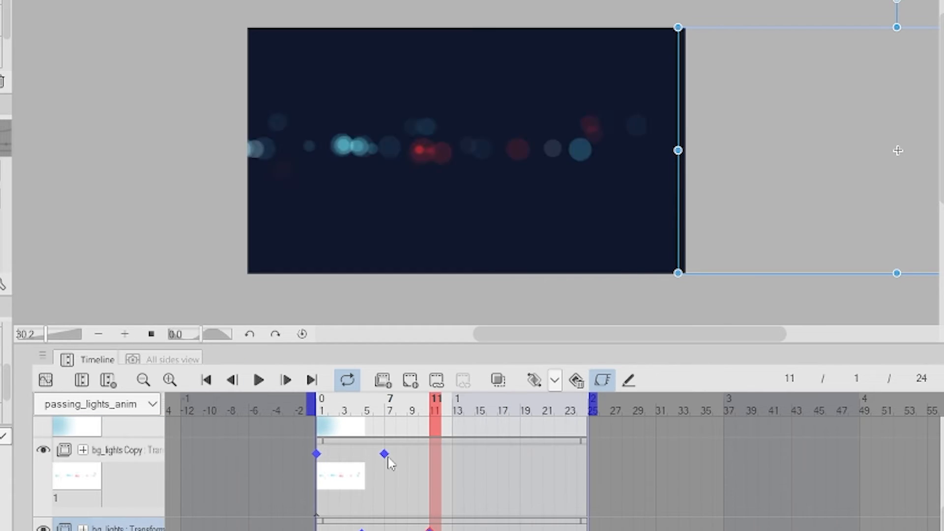
Retime the bg_lights position keyframes by moving the end keyframe later and preview the scrolling bokeh.
{"action": "left_click", "coordinate": [417, 520]}
{"action": "left_click", "coordinate": [259, 380]}
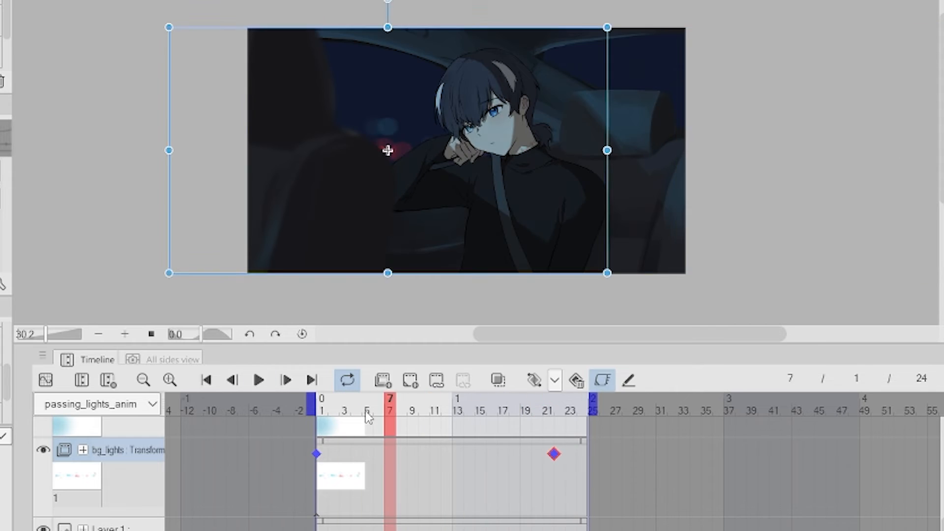
{"action": "left_click", "coordinate": [259, 380]}
{"action": "left_click_drag", "start_coordinate": [553, 454], "coordinate": [578, 454]}
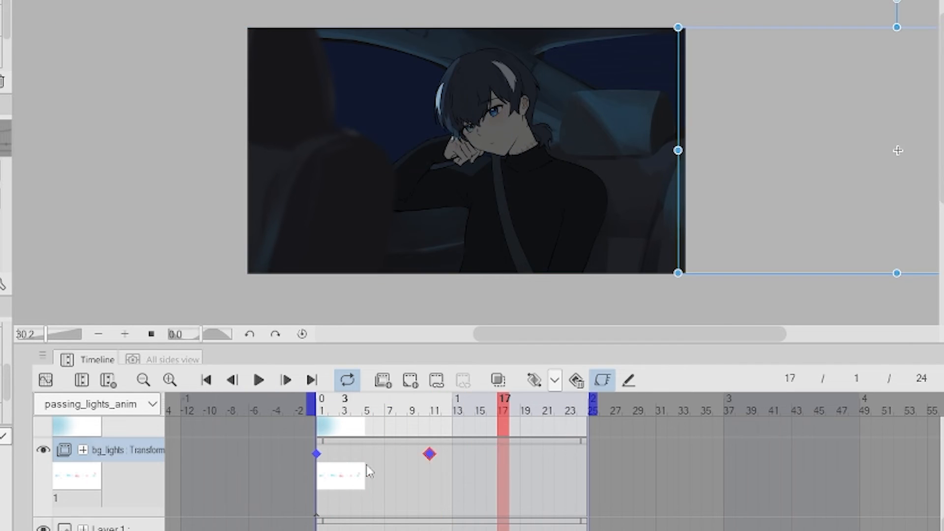
{"action": "left_click_drag", "start_coordinate": [428, 454], "coordinate": [350, 445]}
{"action": "left_click", "coordinate": [259, 380]}
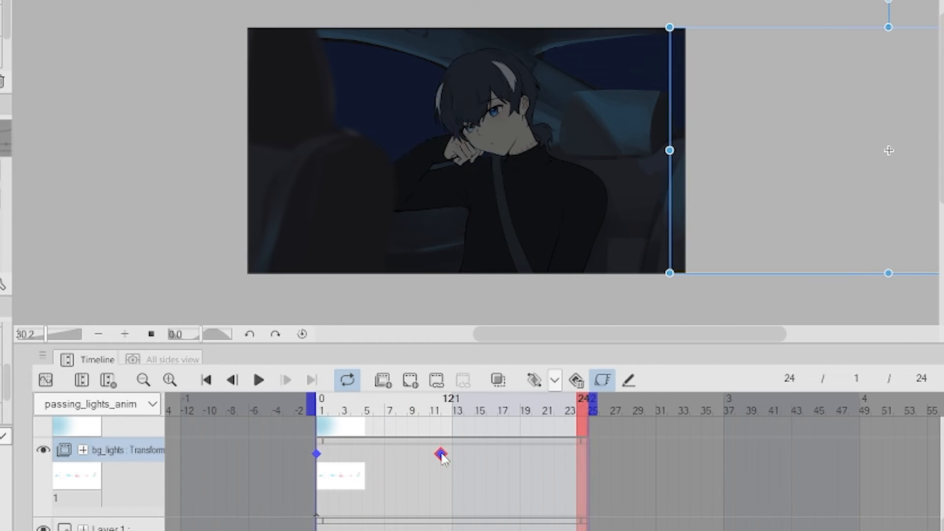
{"action": "left_click", "coordinate": [475, 460]}
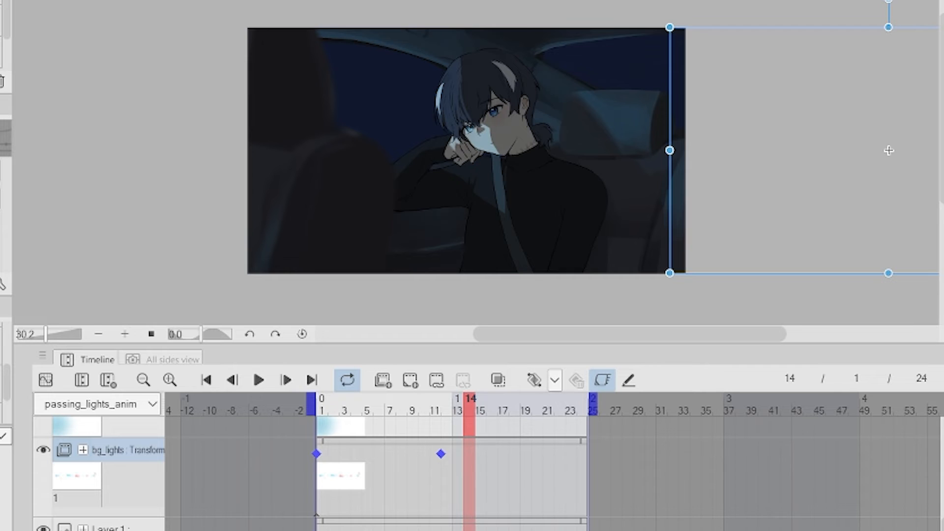
{"action": "left_click", "coordinate": [258, 380]}
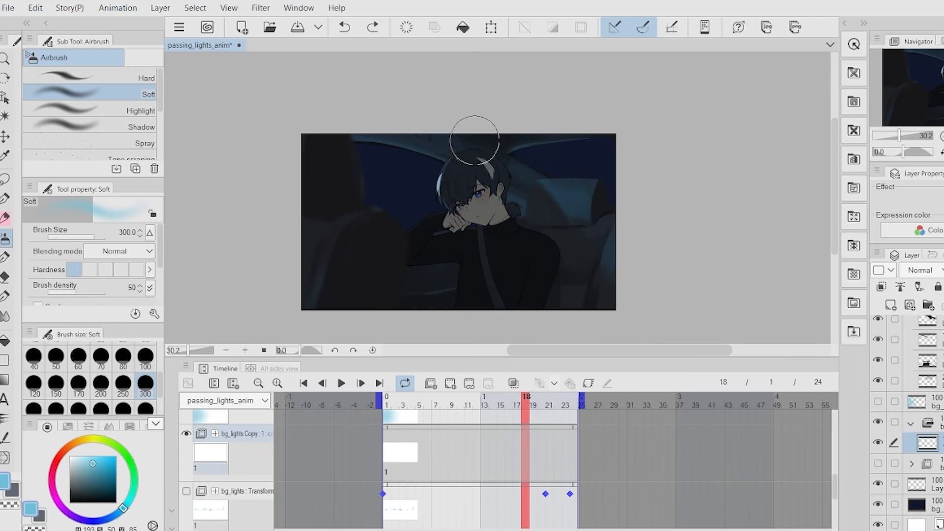
Paint a soft vertical airbrush stroke on the bg_lights Copy cel, redoing it with a 700 brush size.
{"action": "left_click_drag", "start_coordinate": [478, 64], "coordinate": [480, 280]}
{"action": "key", "text": "ctrl+z"}
{"action": "key", "text": "bracketleft"}
{"action": "key", "text": "bracketleft"}
{"action": "left_click_drag", "start_coordinate": [464, 128], "coordinate": [483, 286]}
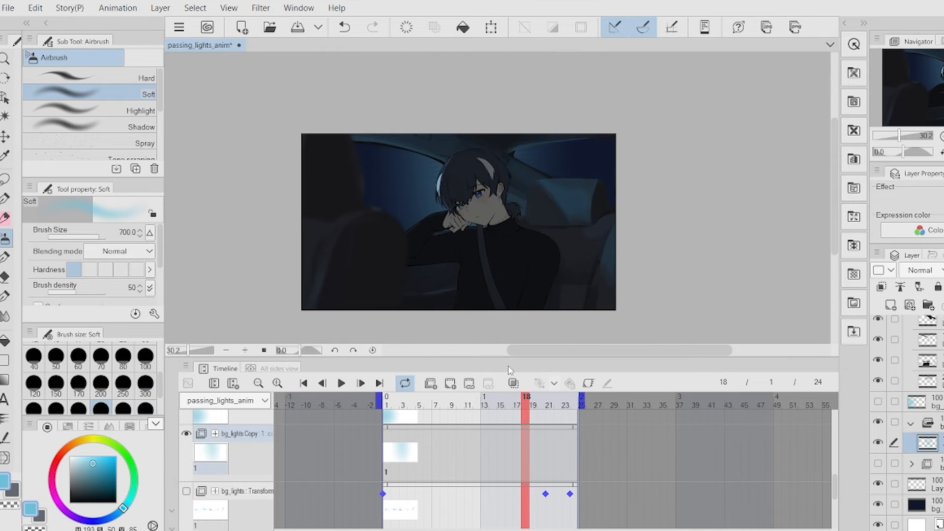
Switch tools and play back the animation to preview the lighting.
{"action": "left_click", "coordinate": [5, 258]}
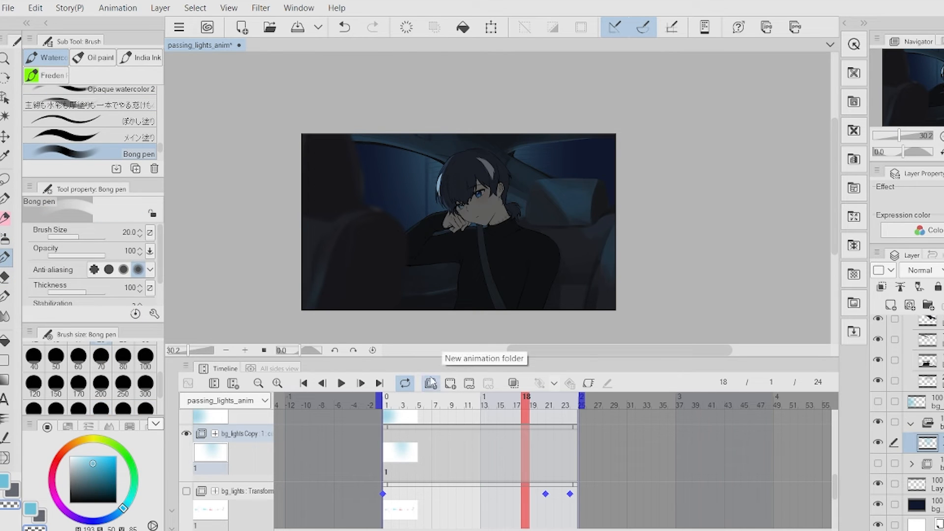
{"action": "scroll", "coordinate": [141, 378], "scroll_direction": "up", "scroll_amount": 5}
{"action": "left_click", "coordinate": [137, 383]}
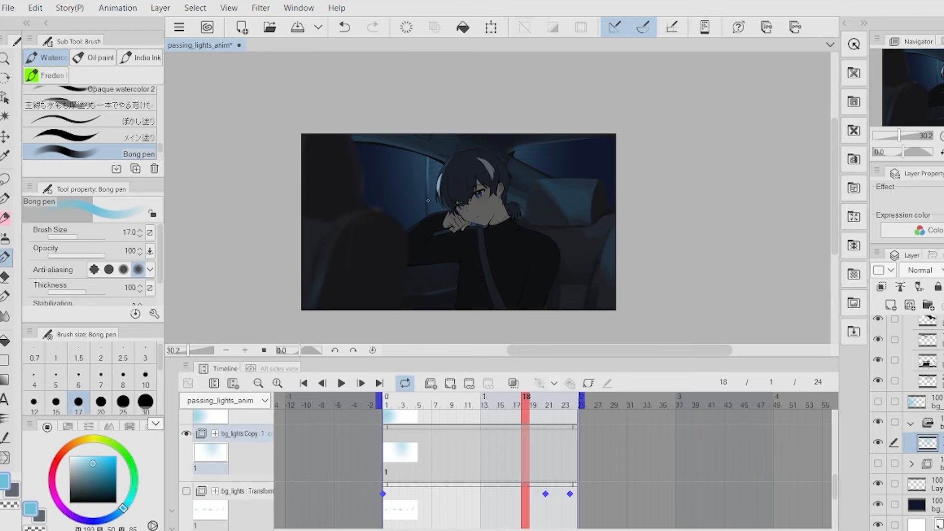
{"action": "scroll", "coordinate": [427, 153], "scroll_direction": "down", "scroll_amount": 1}
{"action": "scroll", "coordinate": [443, 145], "scroll_direction": "up", "scroll_amount": 3}
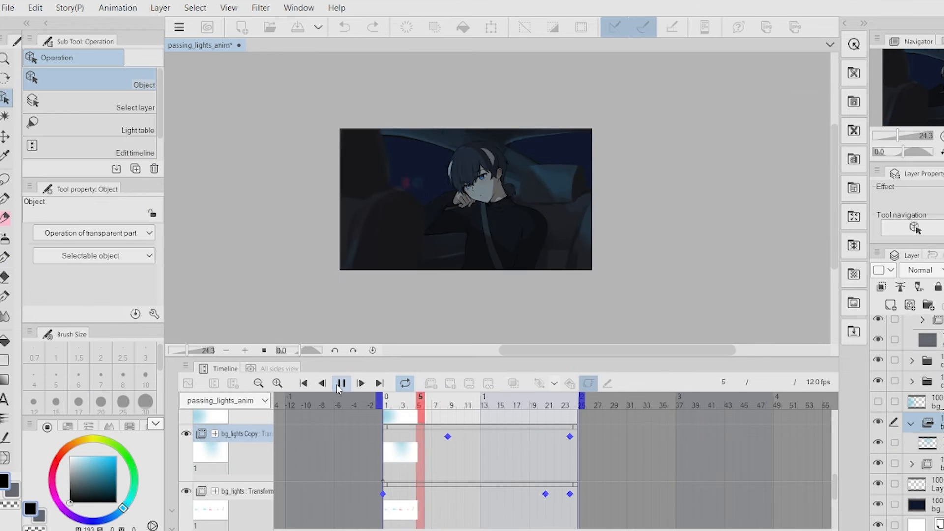
{"action": "left_click", "coordinate": [340, 384]}
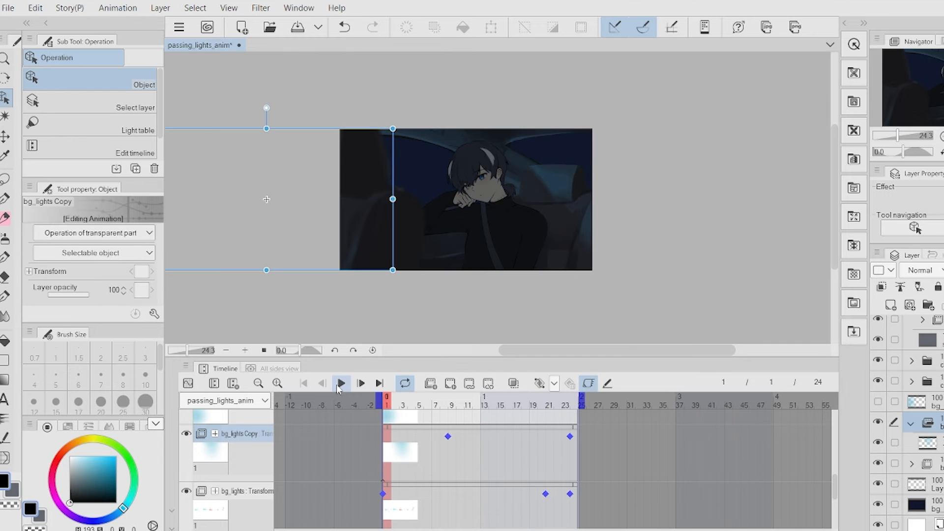
{"action": "left_click", "coordinate": [341, 384]}
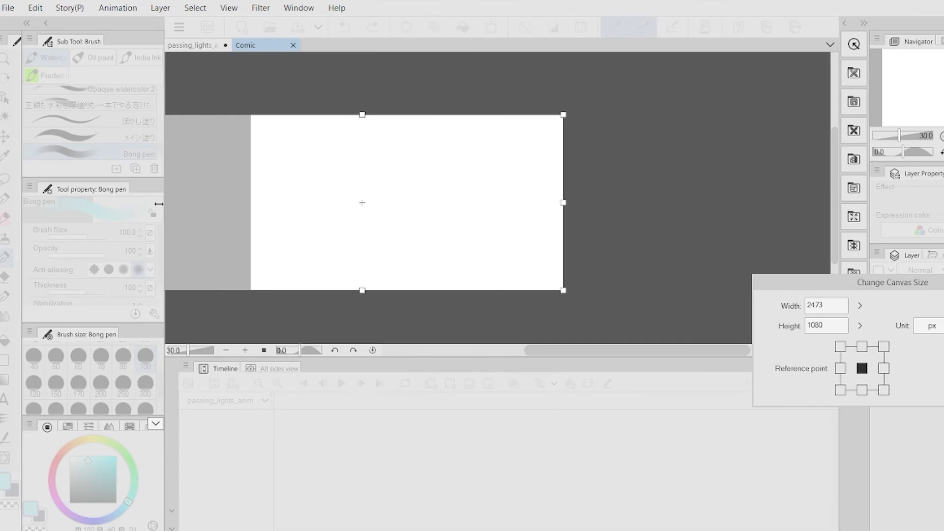
Paint scattered soft blue and pink bokeh dots on the Comic canvas with the Bong pen at sizes 300 and 100.
{"action": "left_click_drag", "start_coordinate": [562, 203], "coordinate": [666, 202]}
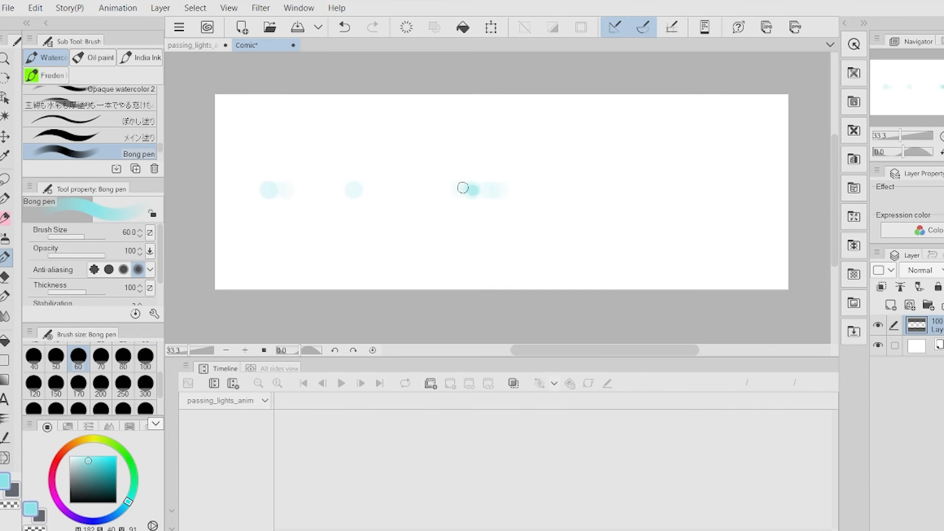
{"action": "left_click", "coordinate": [56, 460]}
{"action": "left_click", "coordinate": [145, 386]}
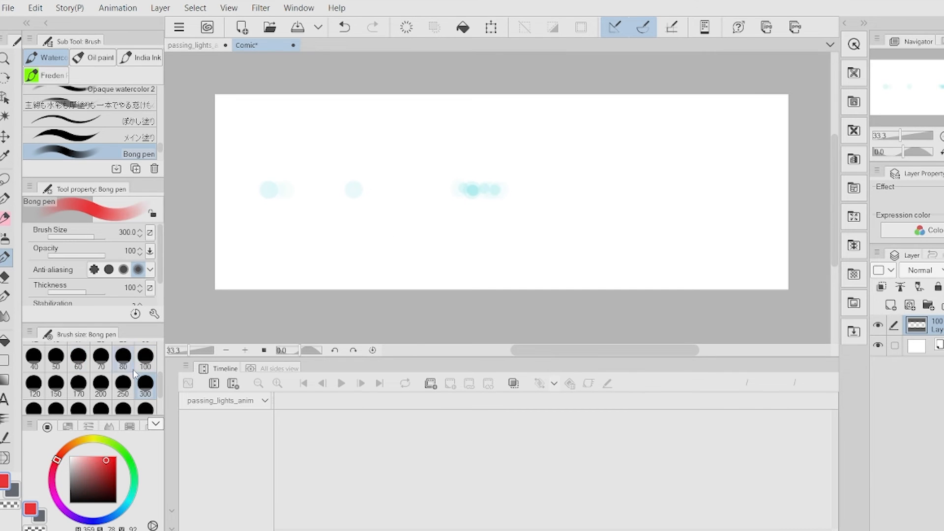
{"action": "left_click", "coordinate": [318, 196], "text": "alt"}
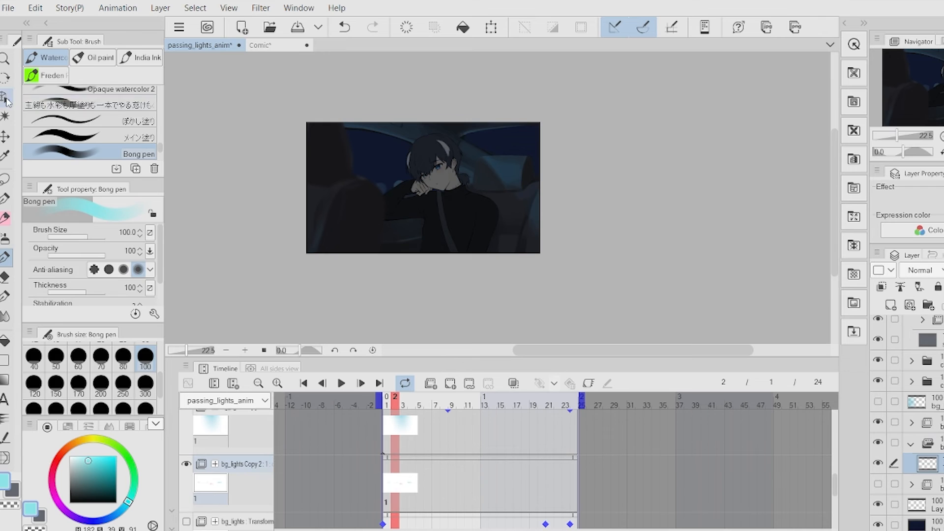
With the Object tool, slide the bg_lights Copy 2 layer far to the left of the canvas.
{"action": "key", "text": "o"}
{"action": "scroll", "coordinate": [339, 295], "scroll_direction": "up", "scroll_amount": 1}
{"action": "left_click_drag", "start_coordinate": [316, 124], "coordinate": [354, 127]}
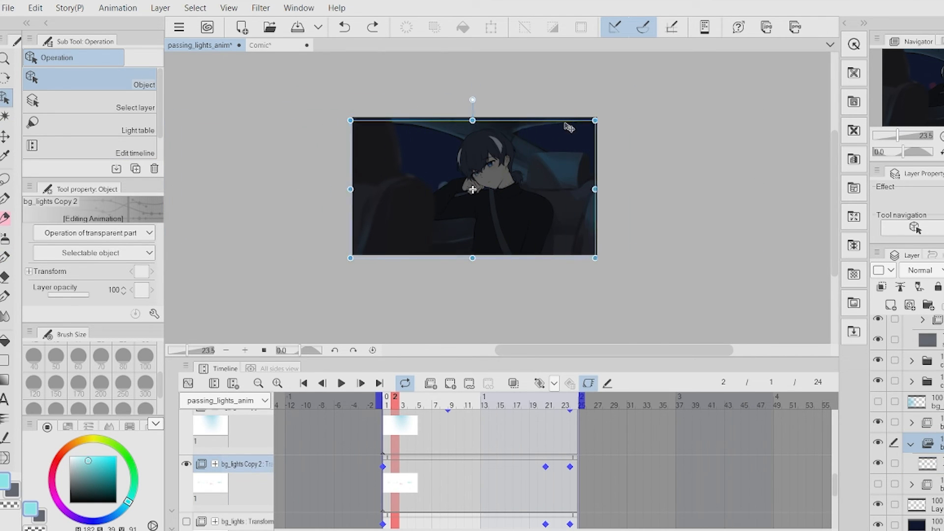
{"action": "left_click_drag", "start_coordinate": [419, 127], "coordinate": [402, 116]}
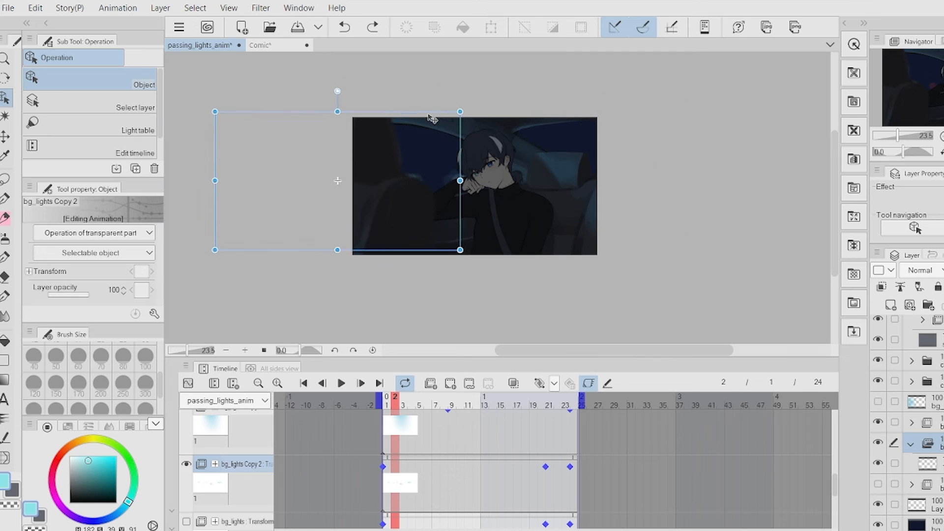
Add a position keyframe for bg_lights Copy 2 at frame 1 and play back the animation.
{"action": "scroll", "coordinate": [472, 467], "scroll_direction": "down", "scroll_amount": 1}
{"action": "right_click", "coordinate": [570, 196]}
{"action": "left_click", "coordinate": [586, 219]}
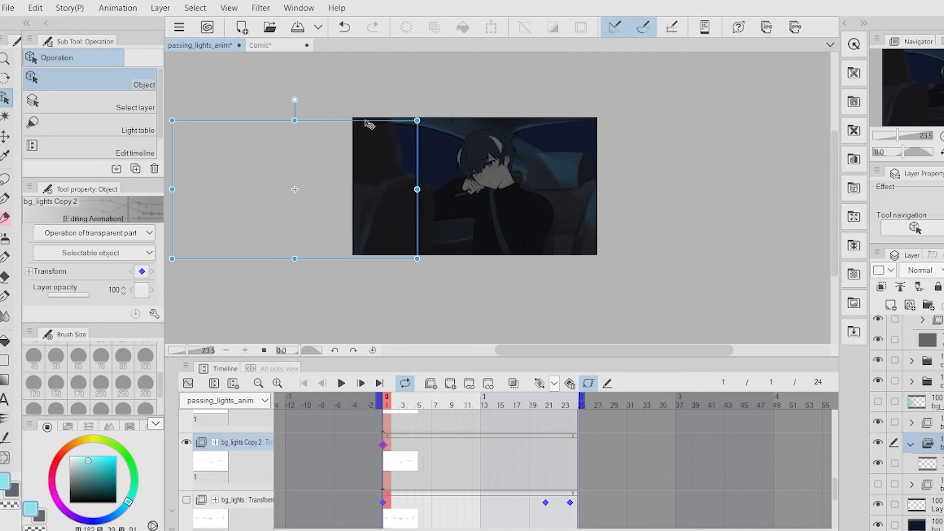
{"action": "left_click", "coordinate": [341, 383]}
{"action": "left_click", "coordinate": [341, 384]}
{"action": "left_click", "coordinate": [555, 383]}
{"action": "left_click", "coordinate": [615, 427]}
{"action": "left_click", "coordinate": [341, 383]}
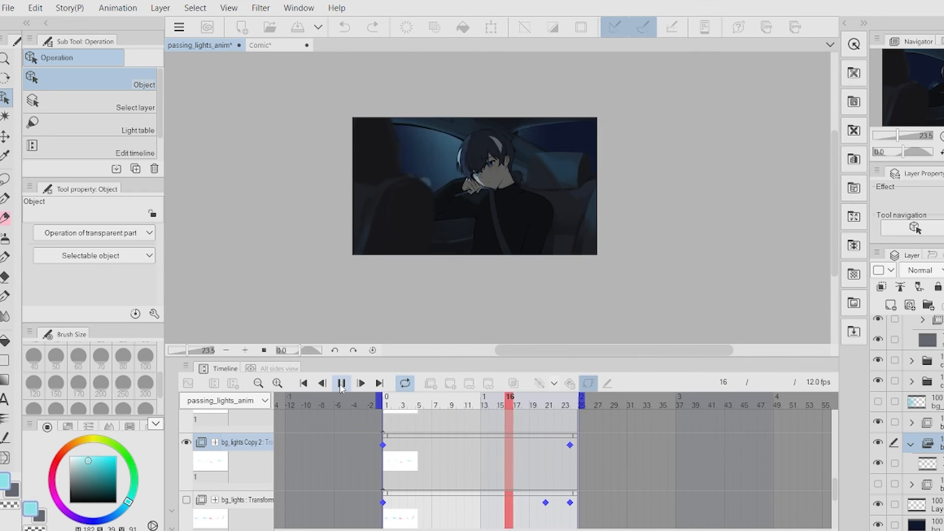
Stop playback, check the start keyframe of bg_lights Copy 2, and replay the animation.
{"action": "left_click", "coordinate": [341, 383]}
{"action": "left_click", "coordinate": [555, 383]}
{"action": "left_click", "coordinate": [384, 447]}
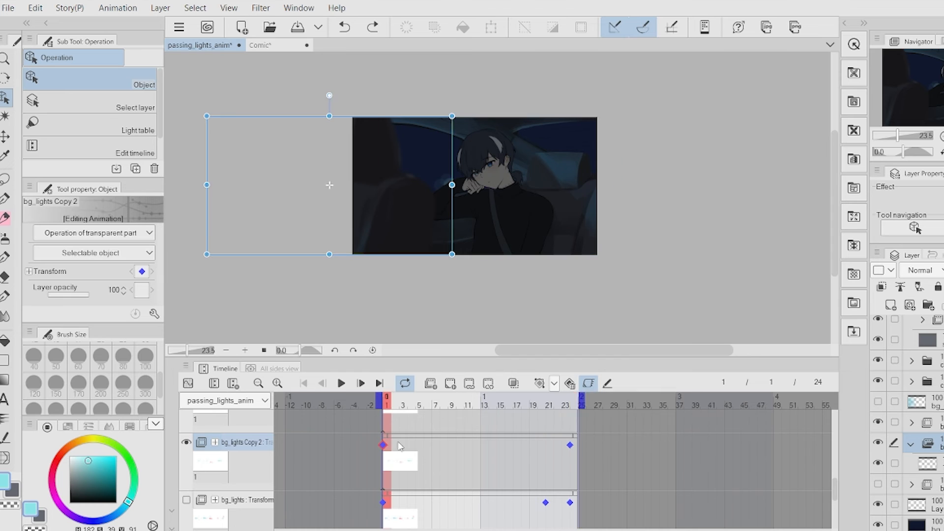
{"action": "left_click", "coordinate": [341, 383]}
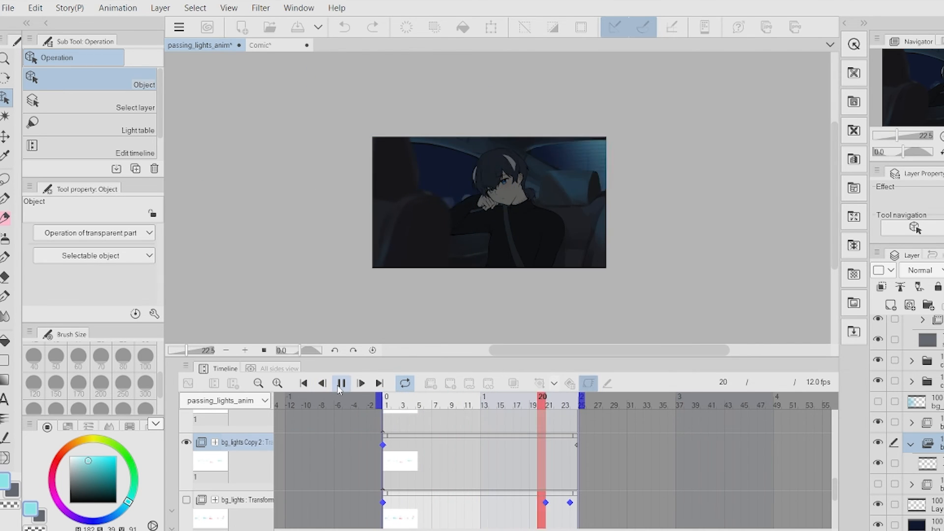
{"action": "scroll", "coordinate": [497, 226], "scroll_direction": "up", "scroll_amount": 5}
{"action": "left_click", "coordinate": [340, 385]}
{"action": "scroll", "coordinate": [549, 479], "scroll_direction": "down", "scroll_amount": 4}
{"action": "scroll", "coordinate": [548, 482], "scroll_direction": "up", "scroll_amount": 3}
{"action": "left_click_drag", "start_coordinate": [624, 442], "coordinate": [624, 442]}
{"action": "left_click", "coordinate": [341, 383]}
{"action": "left_click", "coordinate": [342, 383]}
Retime the bg_lights Copy 2 position keyframes by dragging them along the timeline and preview the scroll.
{"action": "left_click_drag", "start_coordinate": [383, 433], "coordinate": [334, 433]}
{"action": "left_click_drag", "start_coordinate": [432, 439], "coordinate": [407, 438]}
{"action": "left_click", "coordinate": [341, 384]}
{"action": "scroll", "coordinate": [598, 313], "scroll_direction": "down", "scroll_amount": 3}
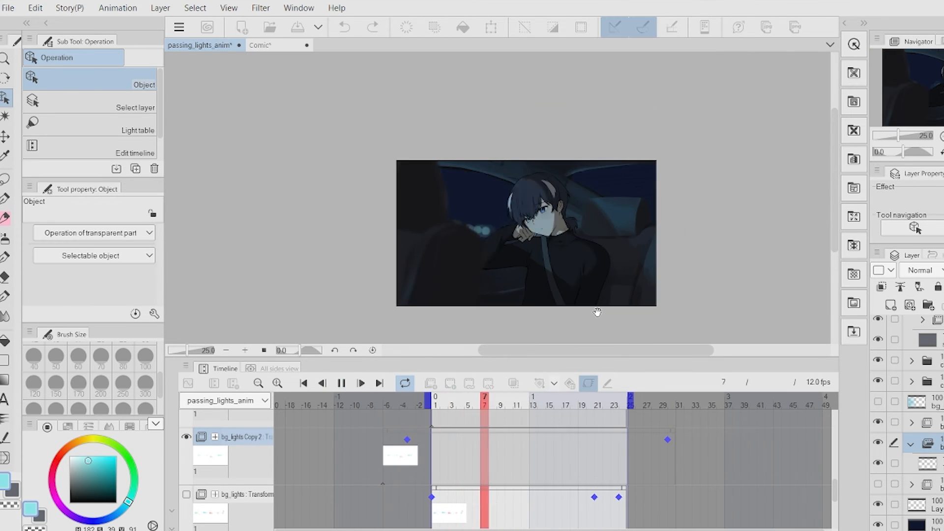
Step back through the frames and select the Add-blended Layer 2 light layer.
{"action": "left_click", "coordinate": [526, 269]}
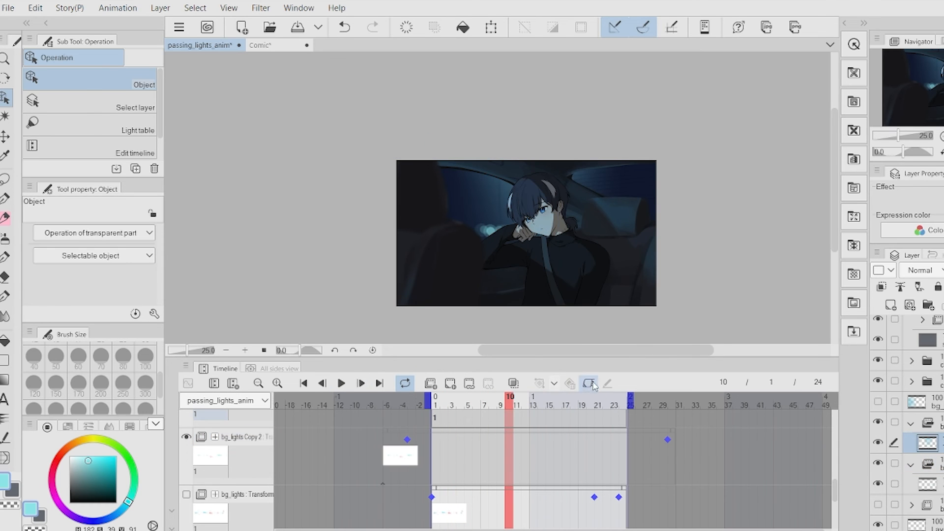
{"action": "key", "text": "b"}
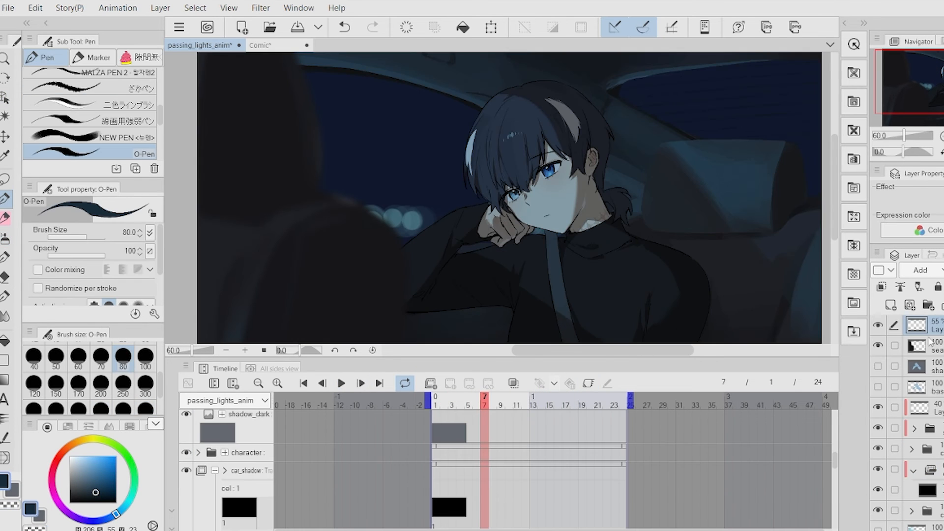
{"action": "left_click", "coordinate": [582, 478]}
{"action": "key", "text": "Left"}
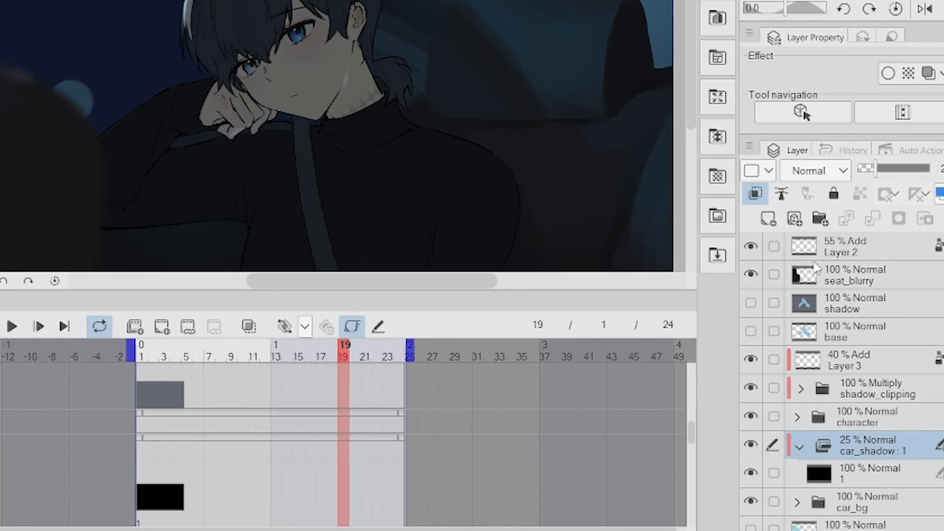
{"action": "left_click", "coordinate": [942, 329]}
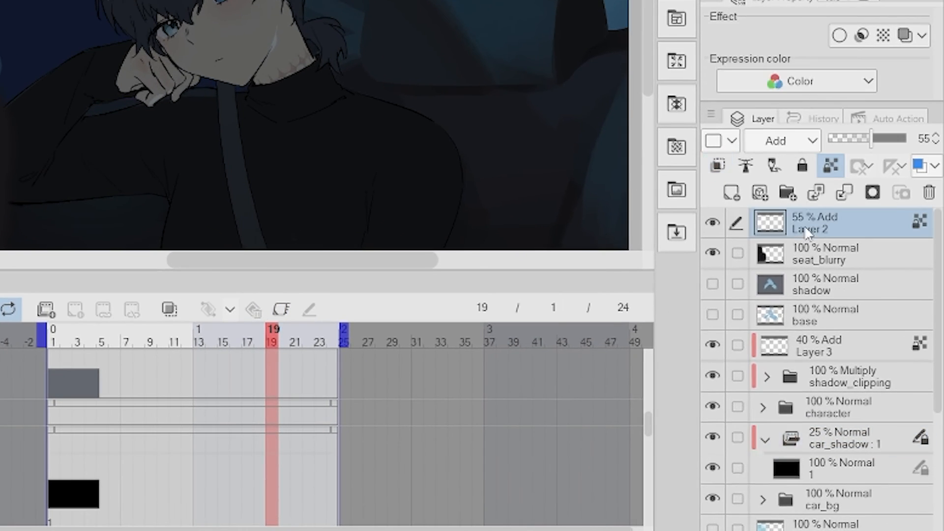
{"action": "right_click", "coordinate": [942, 330]}
{"action": "left_click", "coordinate": [677, 502]}
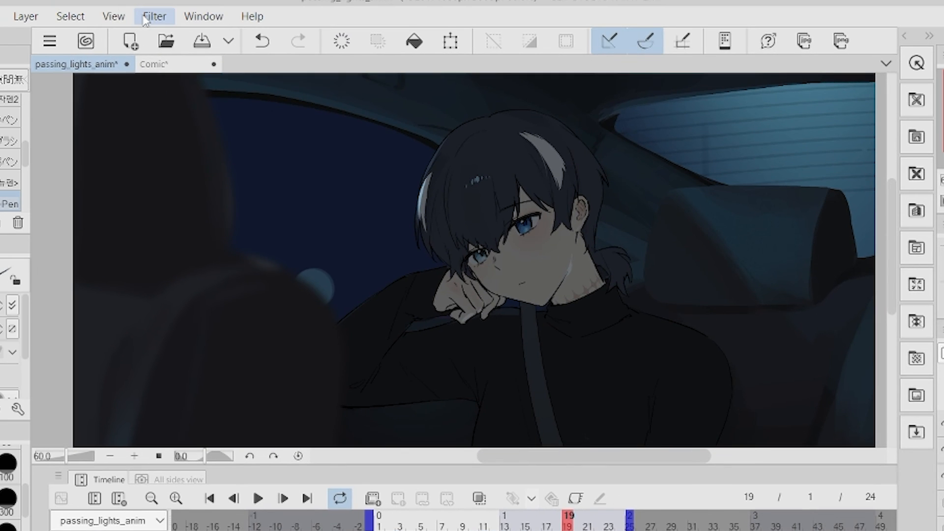
Apply a Gaussian blur to Layer 2 and play back the animation.
{"action": "left_click", "coordinate": [146, 16]}
{"action": "mouse_move", "coordinate": [178, 36]}
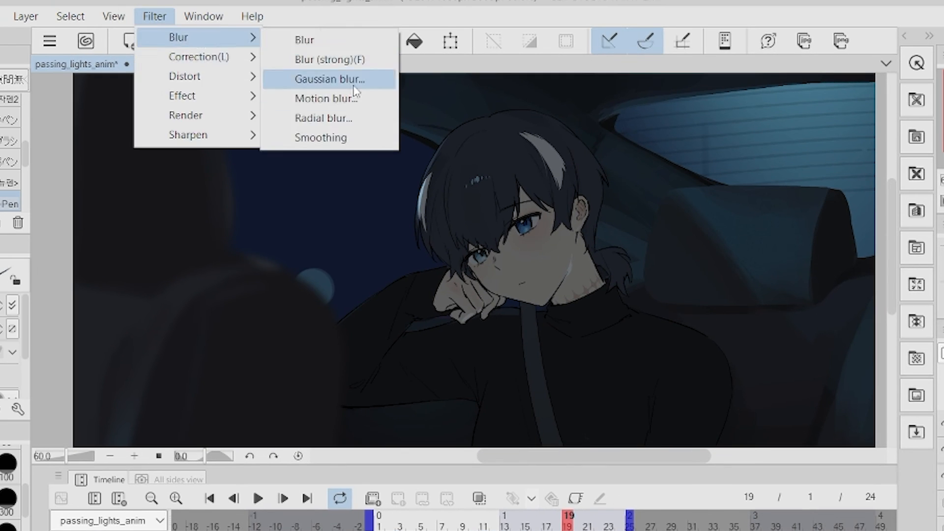
{"action": "left_click", "coordinate": [302, 76]}
{"action": "left_click", "coordinate": [257, 498]}
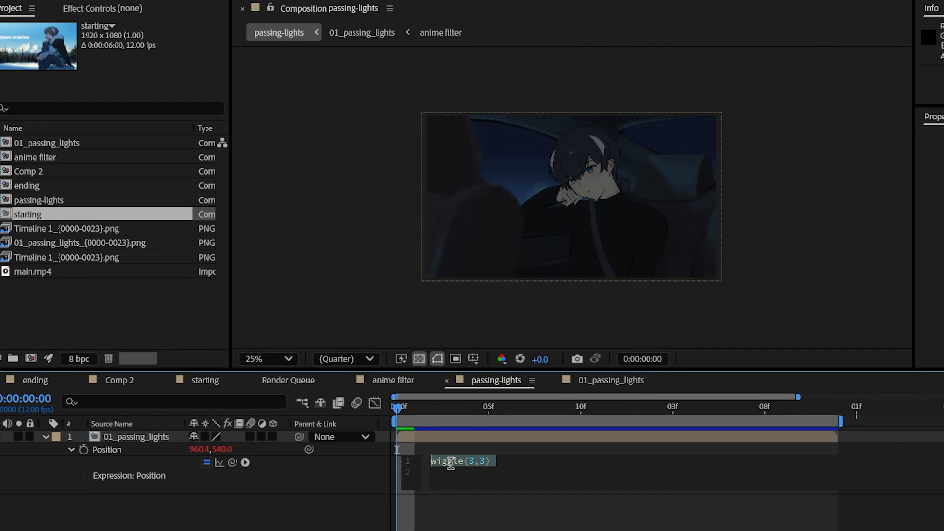
Switch to After Effects and add a wiggle(3,3) expression to the 01_passing_lights layer's position.
{"action": "type", "text": "wiggle(3,3)"}
{"action": "left_click", "coordinate": [196, 484]}
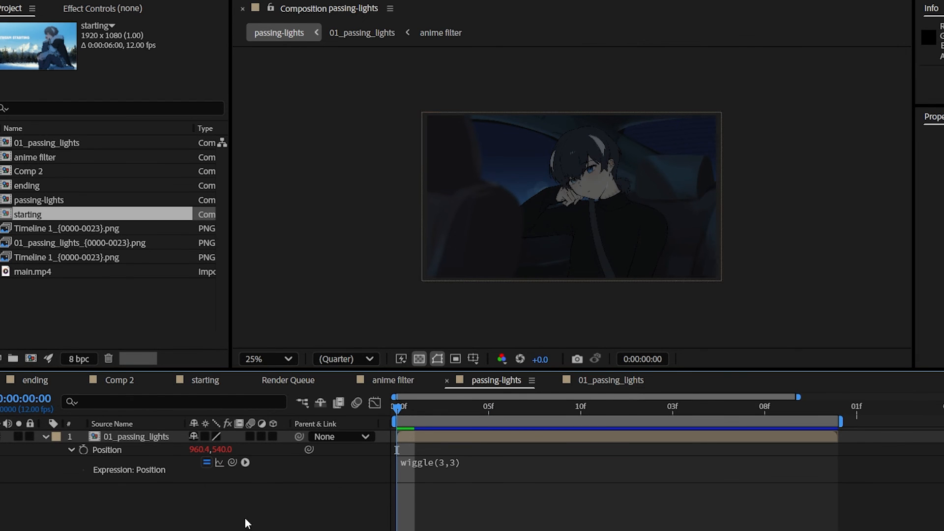
Place the anime filter composition above 01_passing_lights in the passing-lights comp and preview it.
{"action": "left_click_drag", "start_coordinate": [49, 157], "coordinate": [140, 432]}
{"action": "key", "text": "space"}
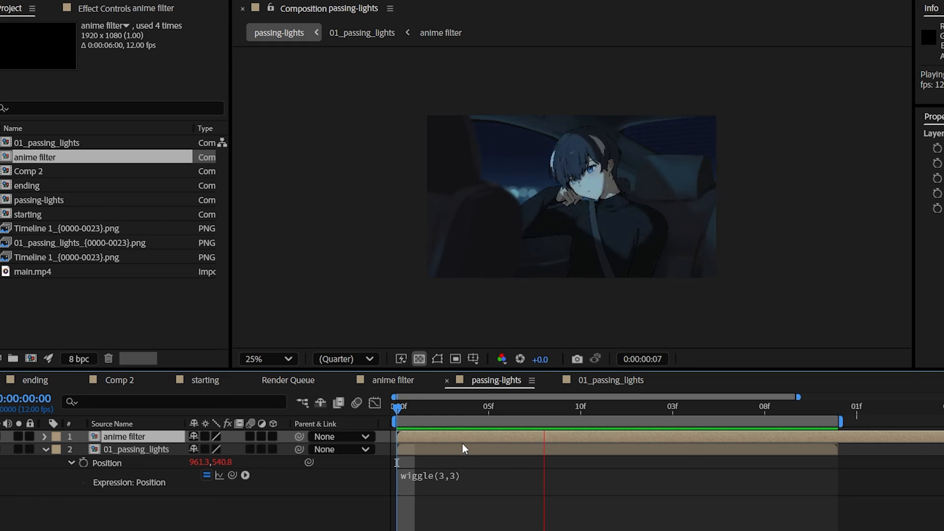
{"action": "key", "text": "space"}
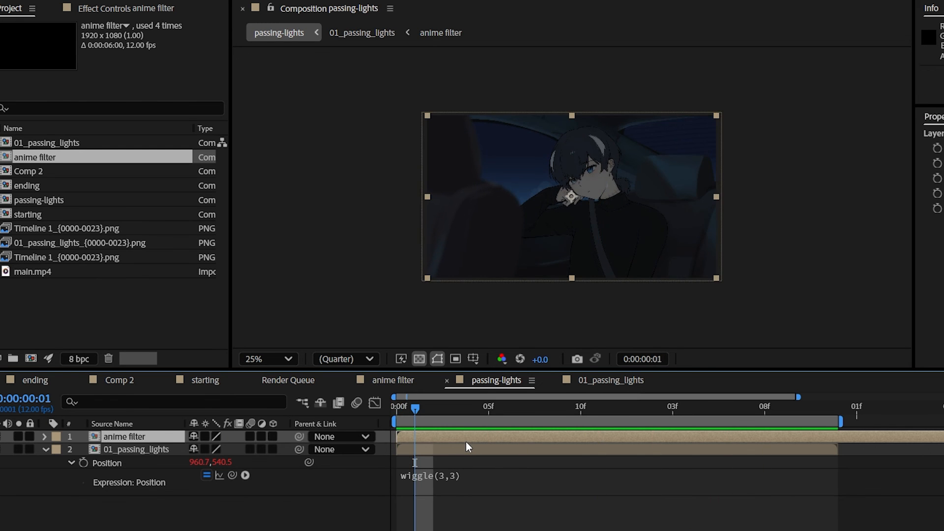